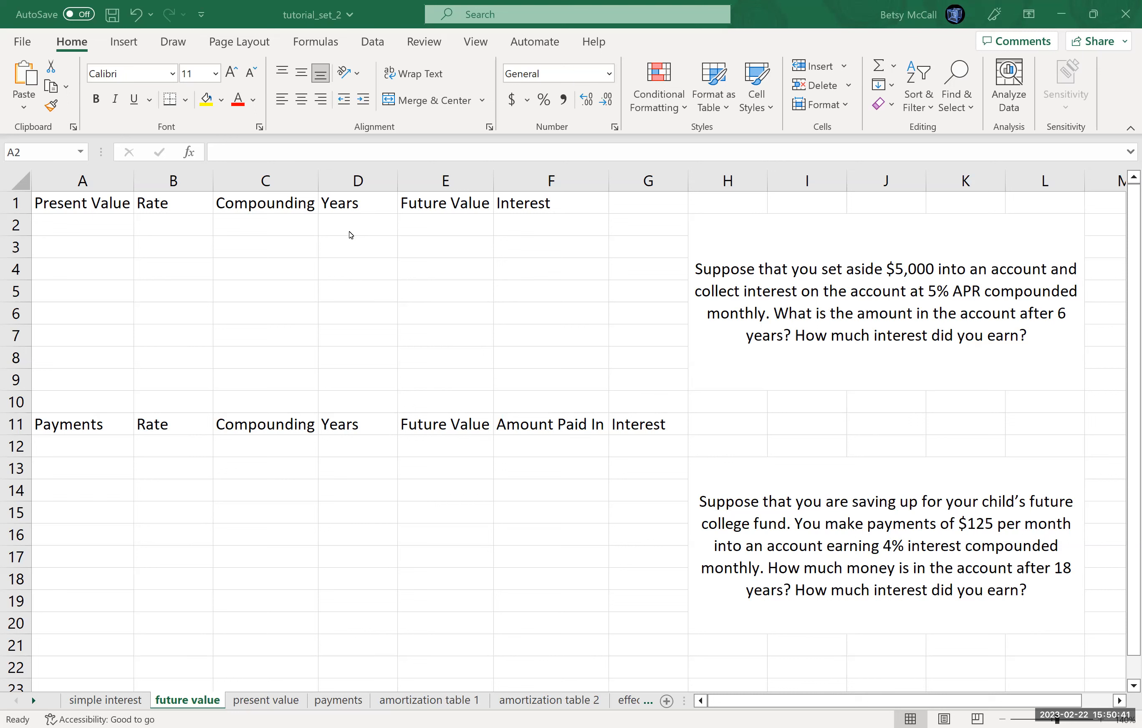
Step: Fill row 2 with the lump-sum data: present value 5000, rate 5%, compounding 12 and years 6
click(91, 223)
text(5000)
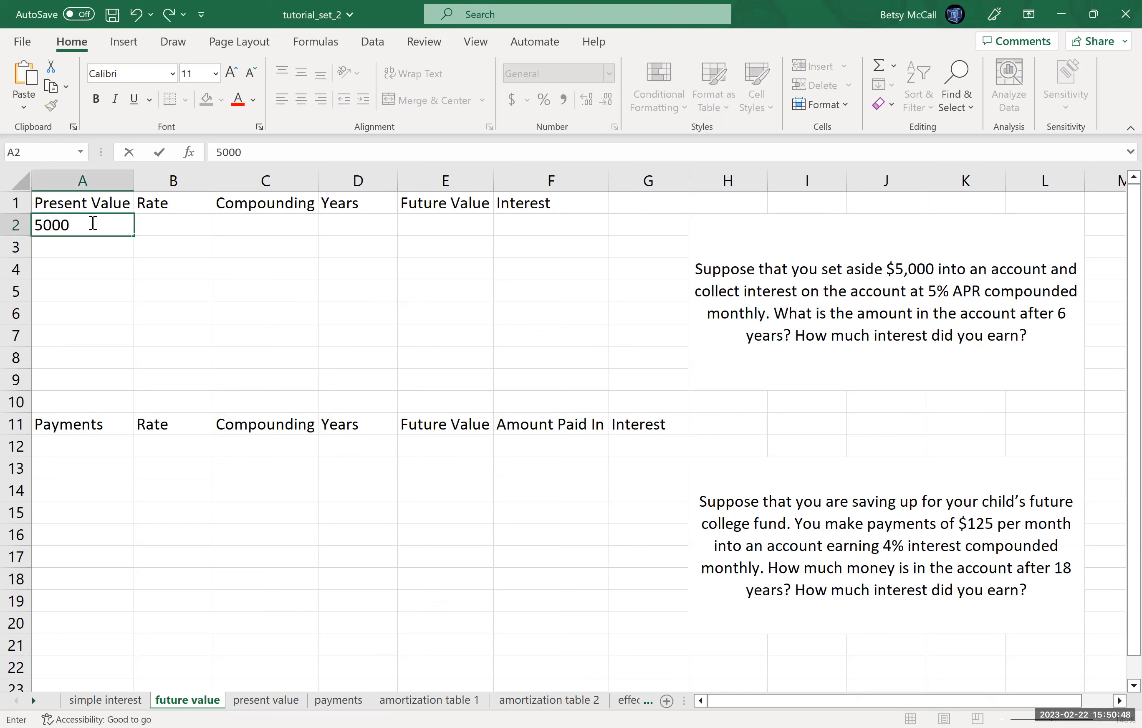
key(Tab)
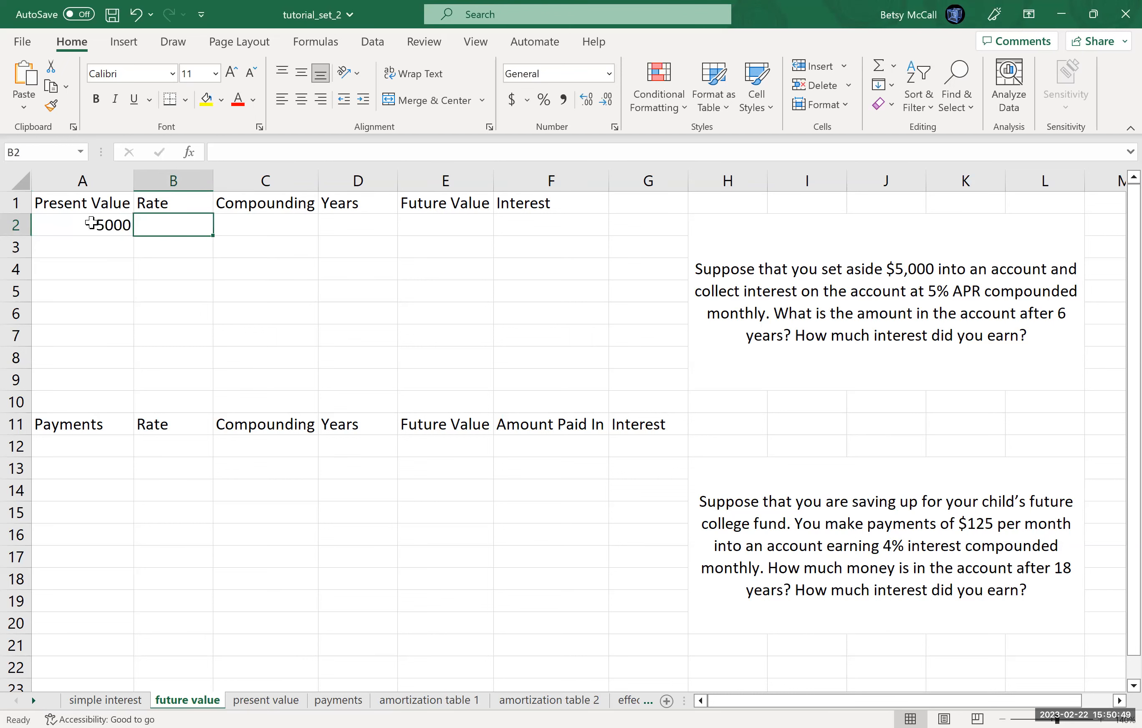
text(5%)
key(Tab)
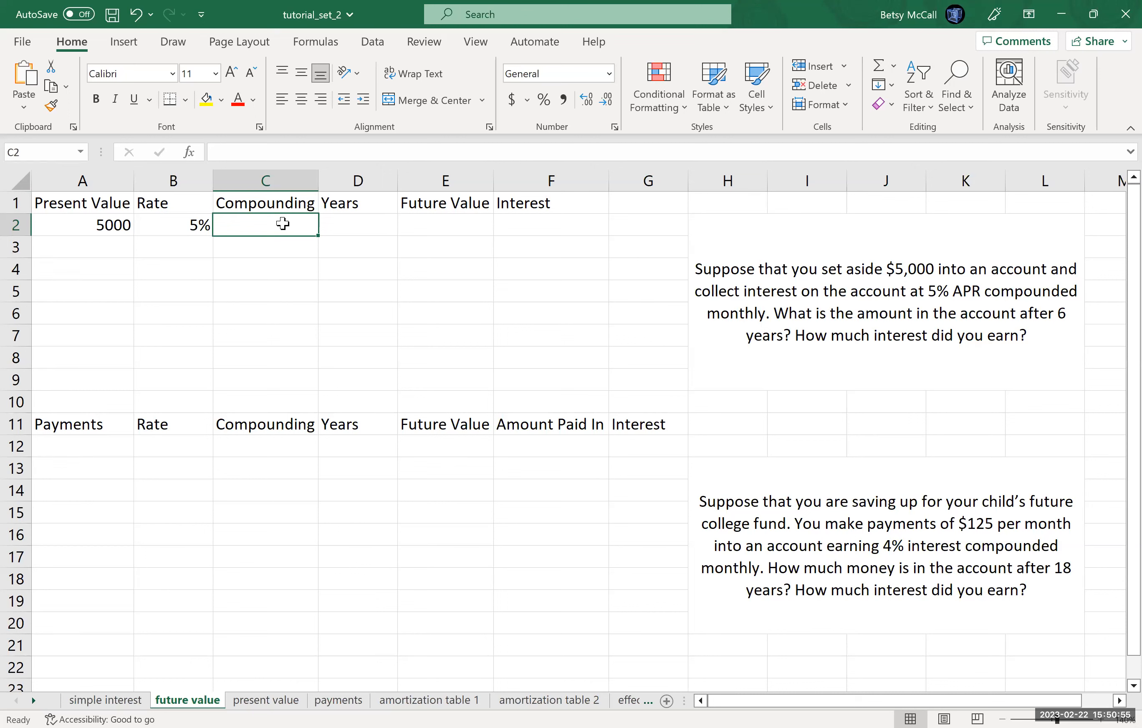
text(12)
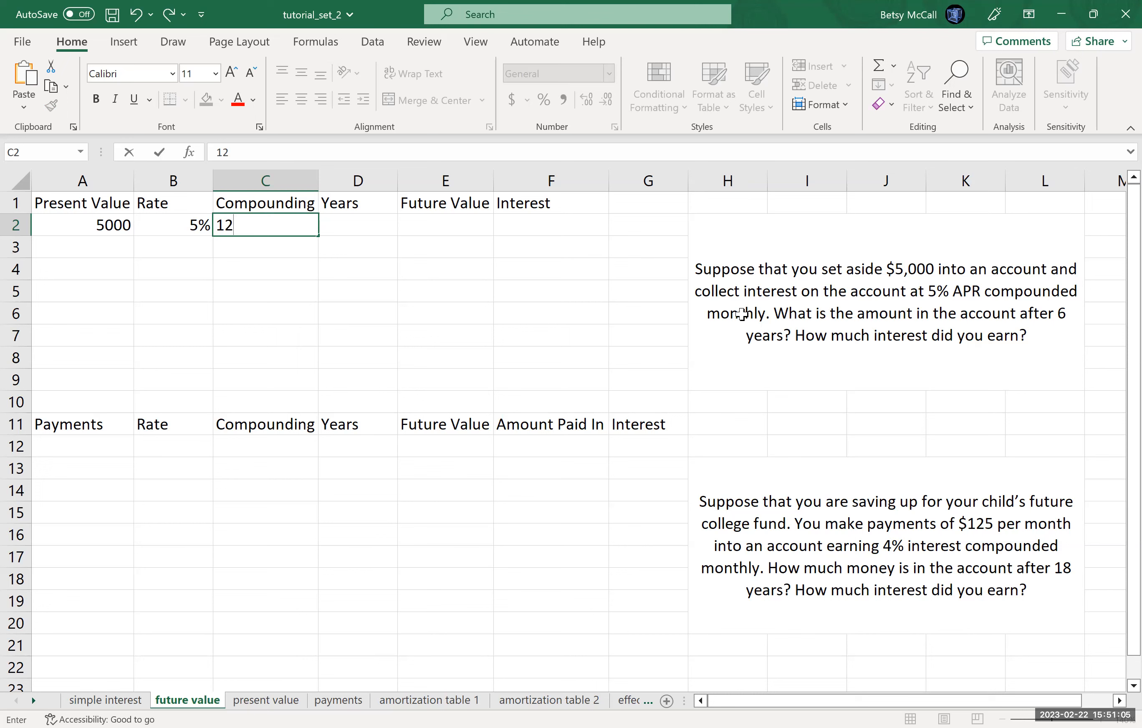
click(365, 223)
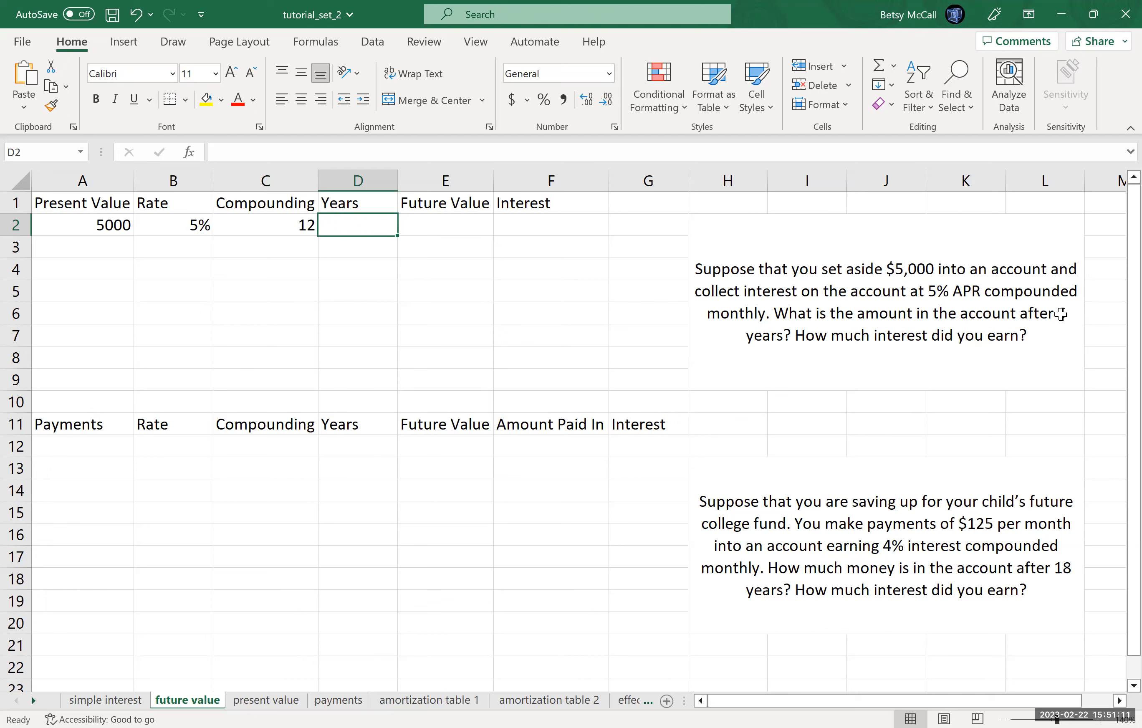
text(6)
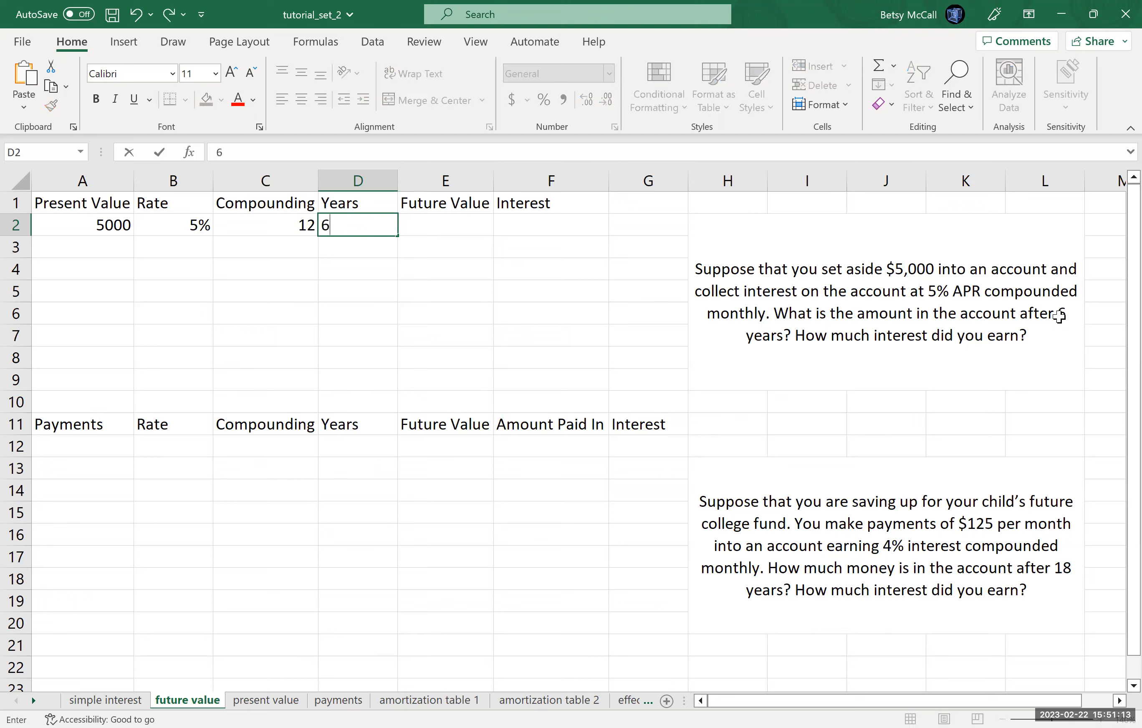
key(Tab)
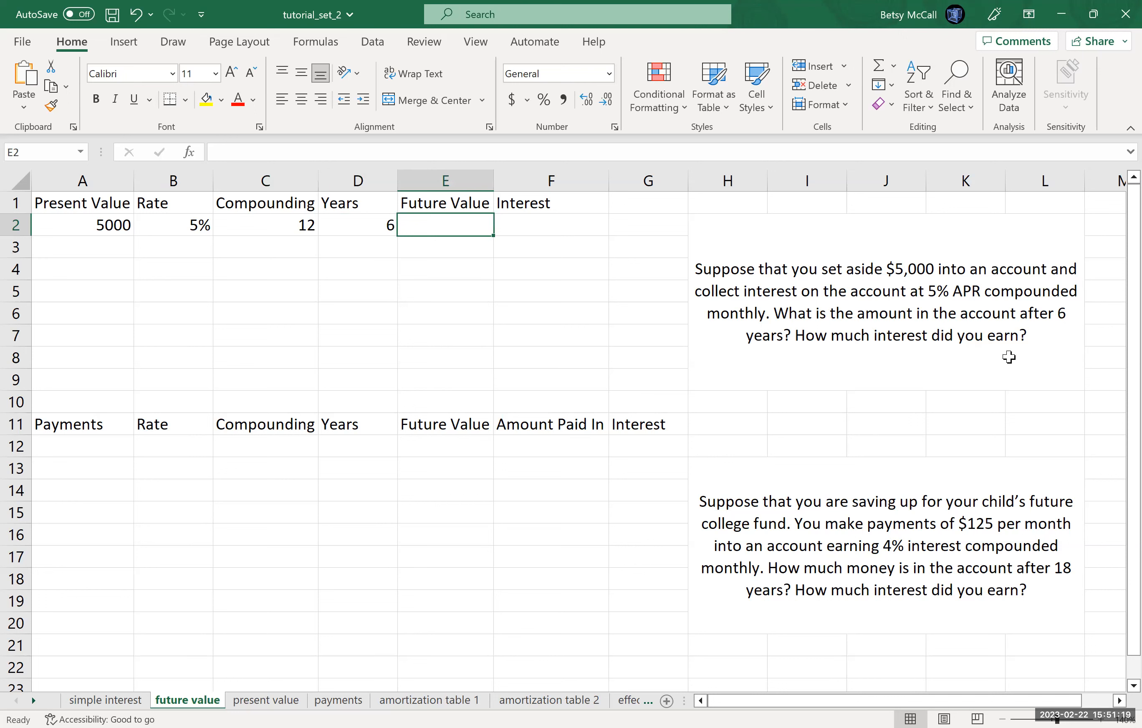
Step: Search the function library for "future value" and insert the FV function in E2
click(189, 153)
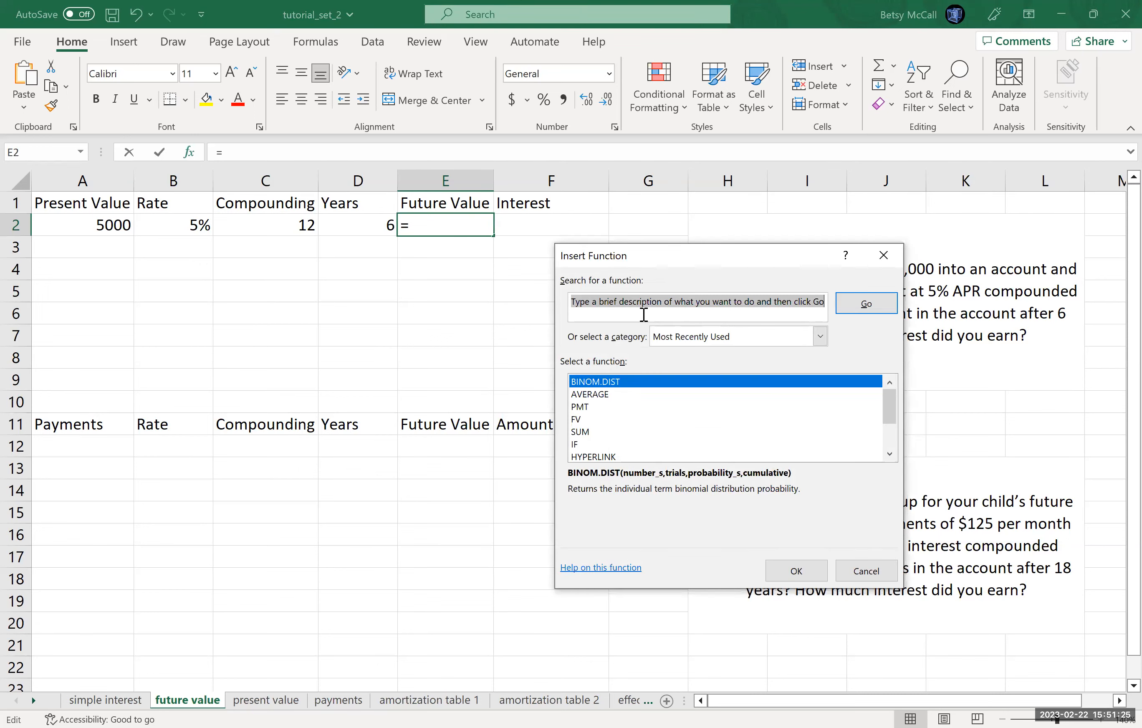
text(future value)
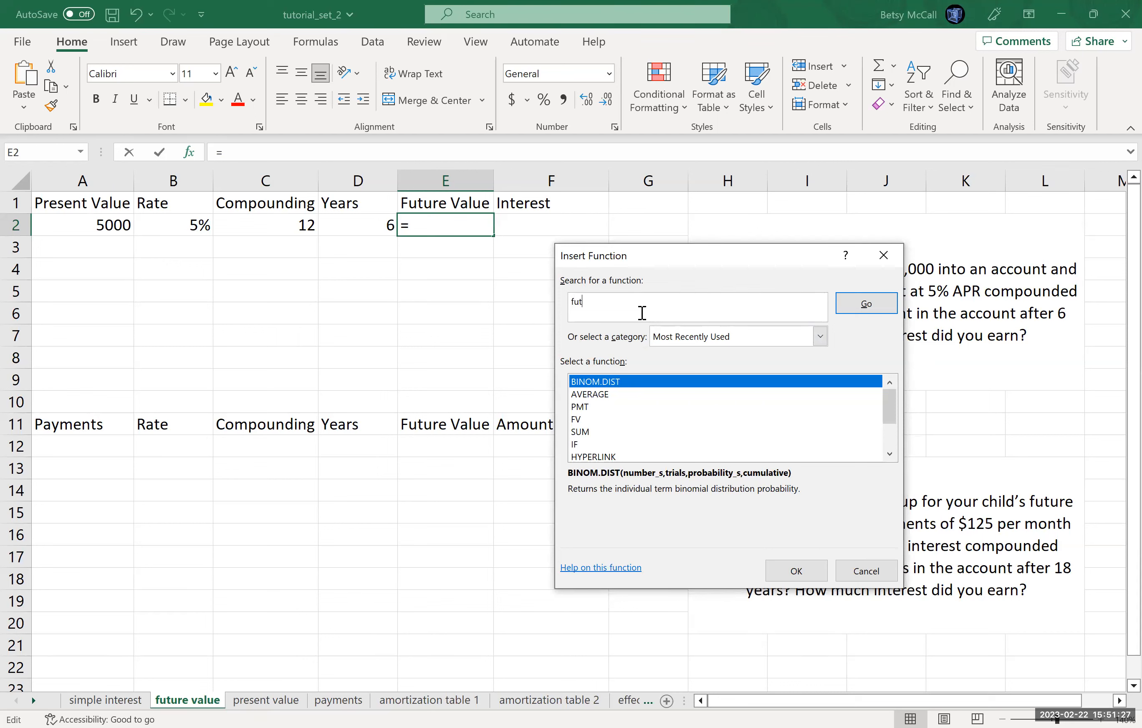
key(Return)
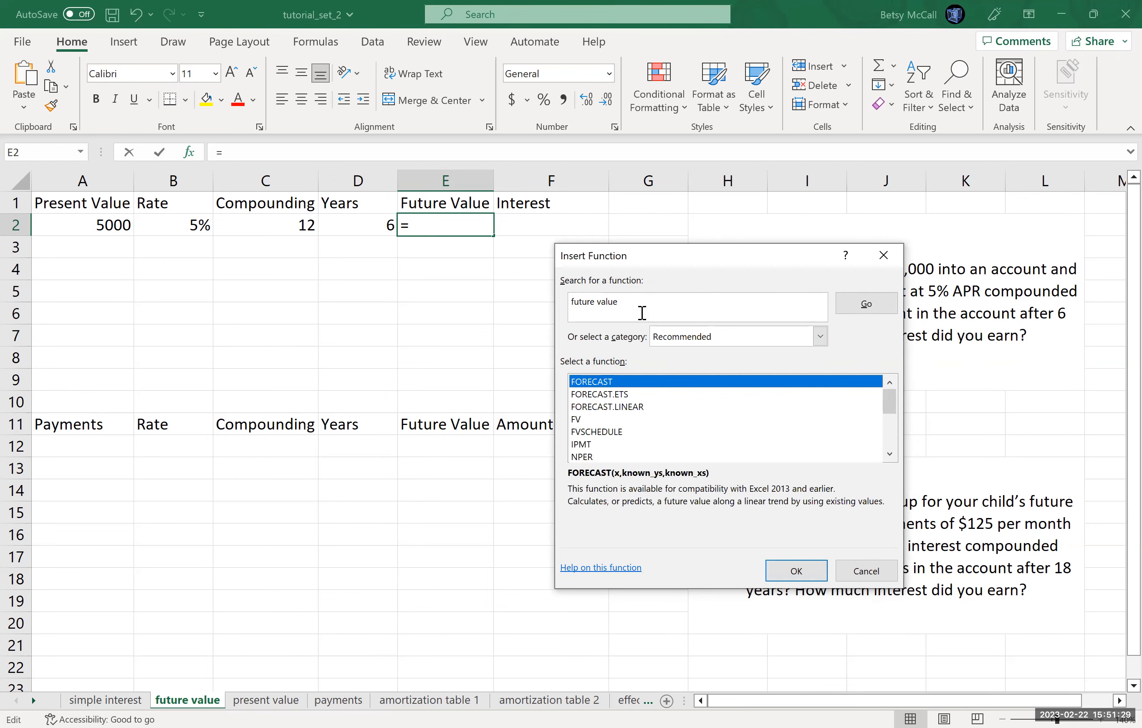
click(577, 420)
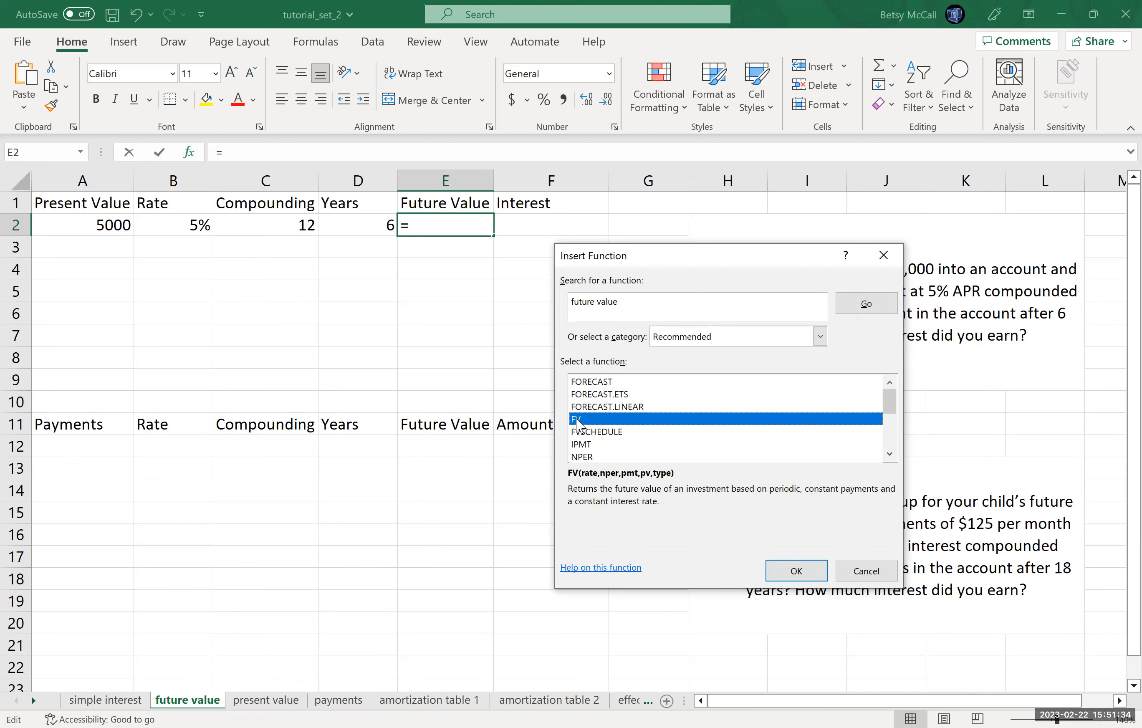
click(796, 571)
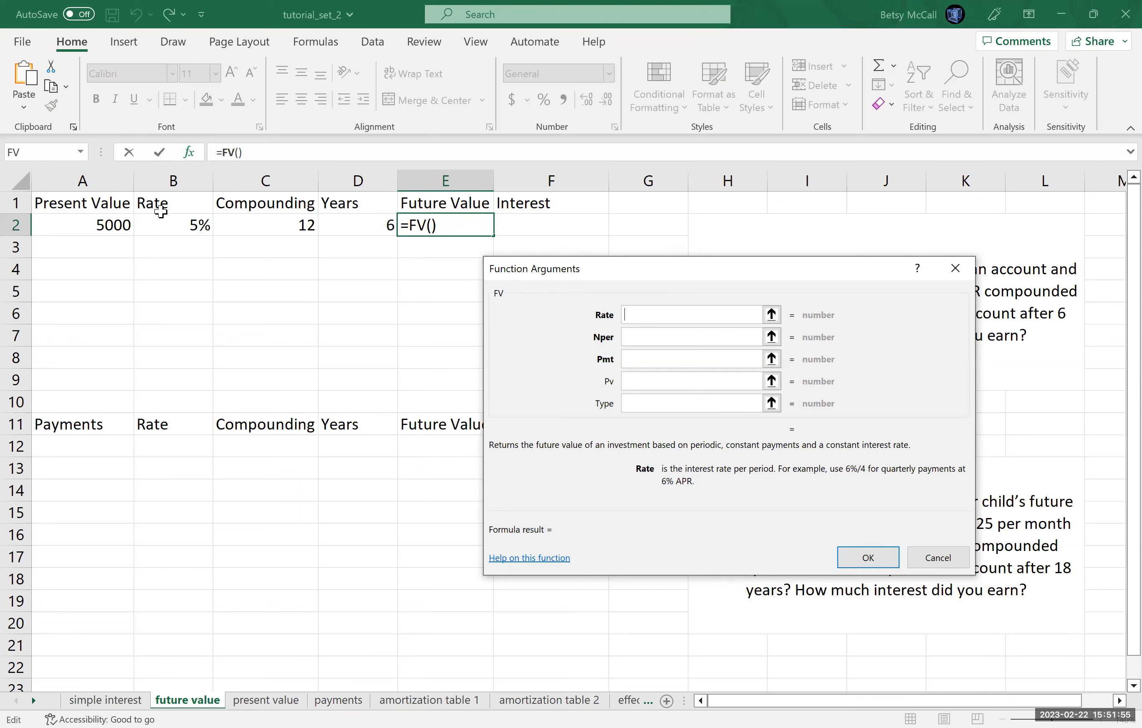
Step: Set the FV function's Rate argument to B2/C2 and its Nper argument to C2*D2
click(172, 221)
text(/)
click(285, 219)
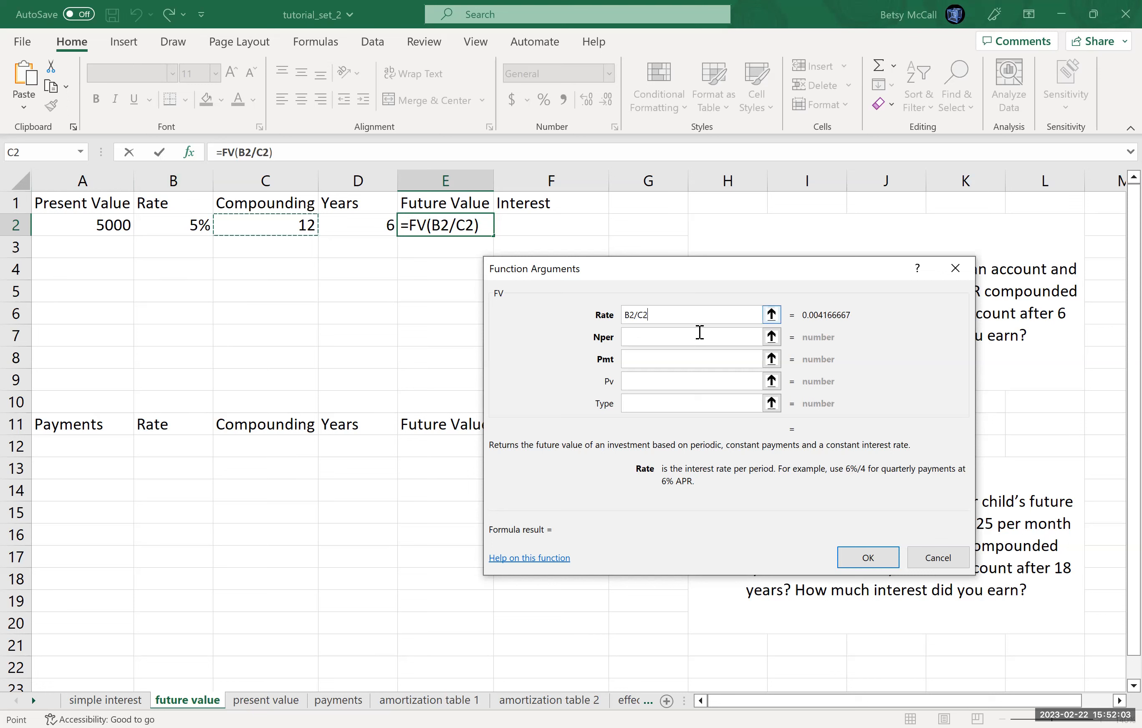
click(678, 341)
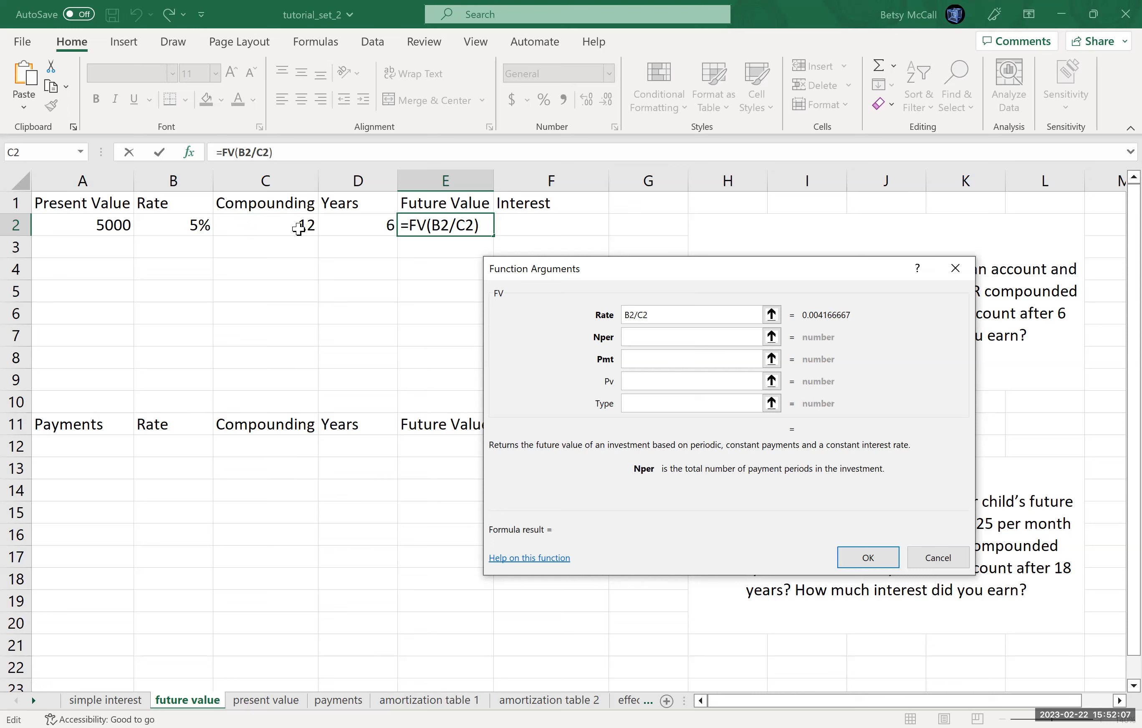
click(298, 229)
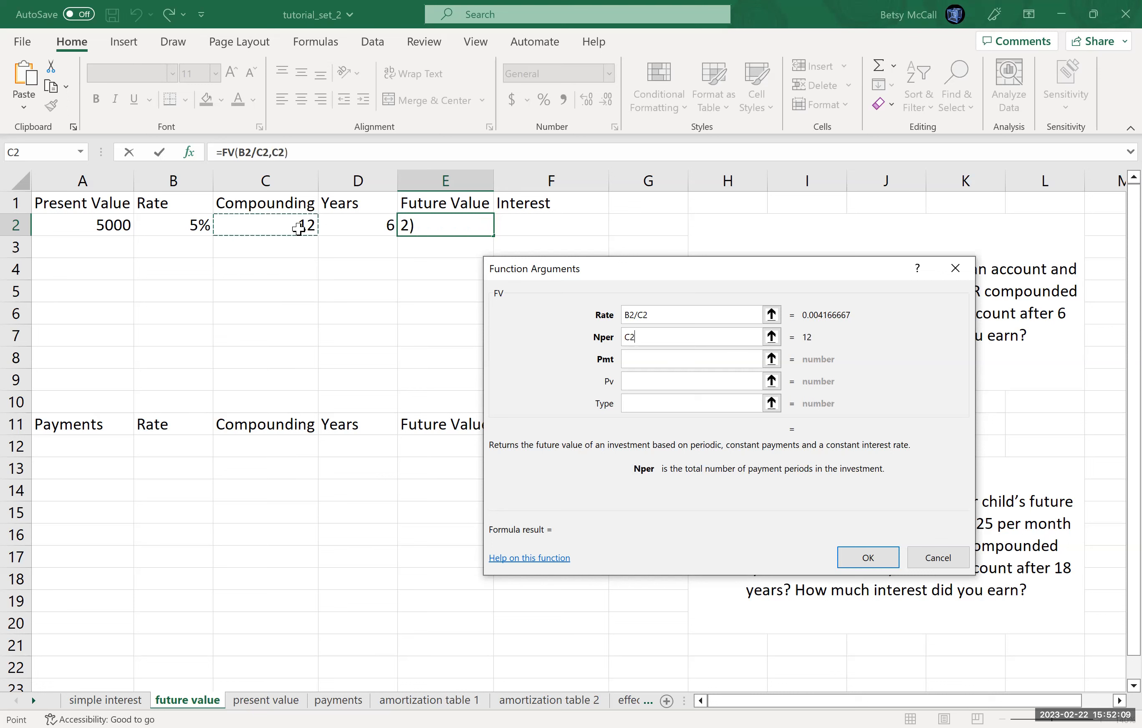
text(*)
click(350, 230)
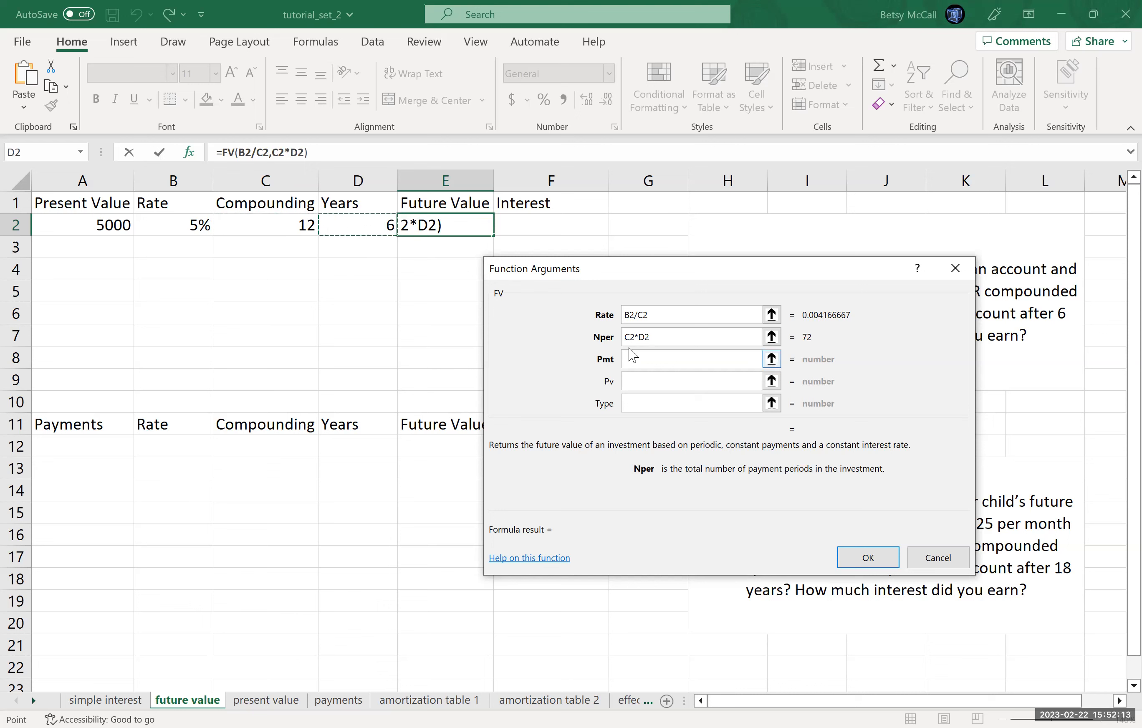
Step: Leave the Pmt argument empty, set Pv to A2, and complete the FV formula in E2
click(632, 357)
click(647, 383)
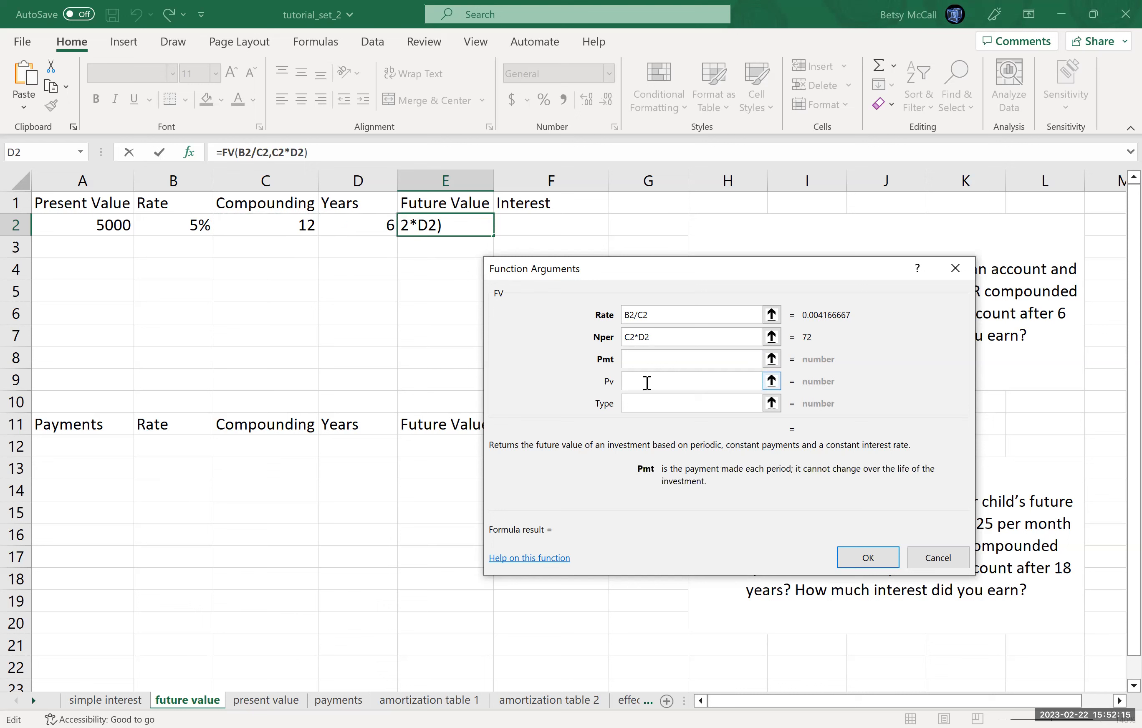
click(642, 357)
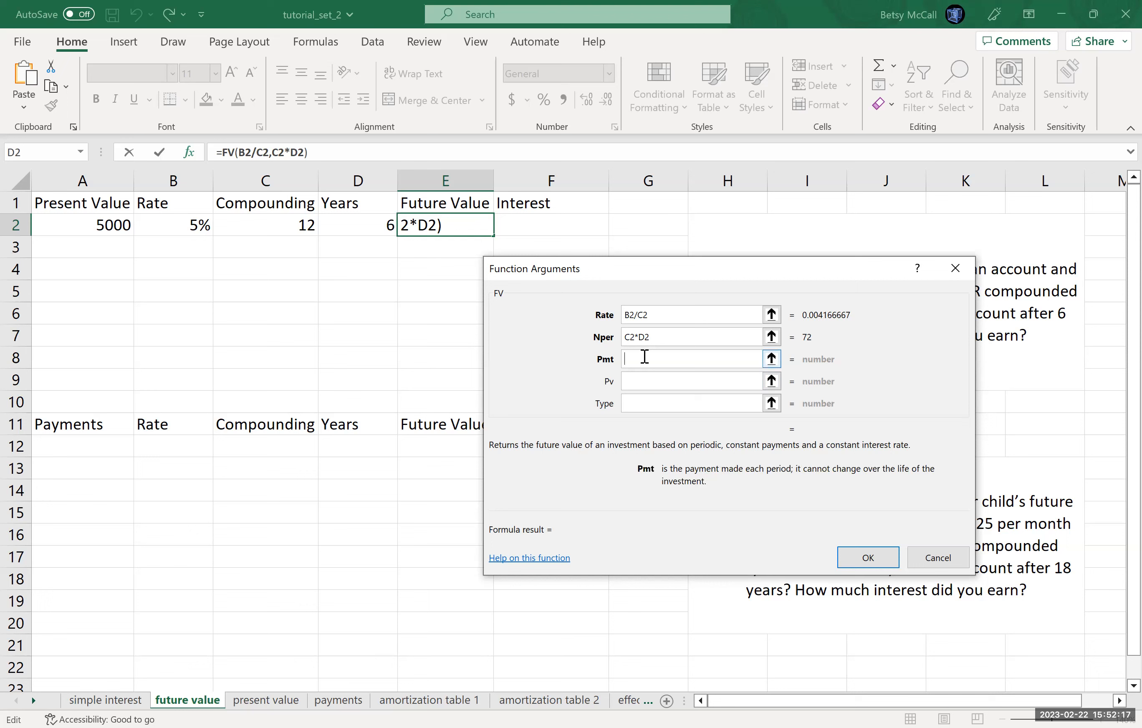
click(635, 383)
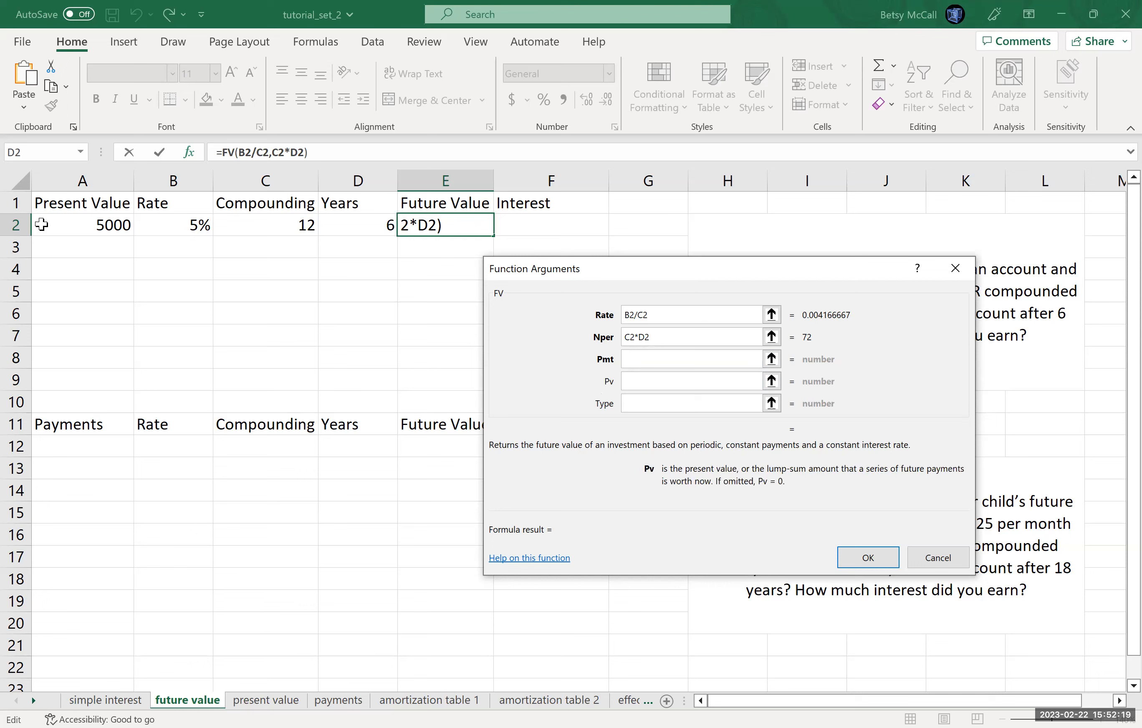
click(92, 229)
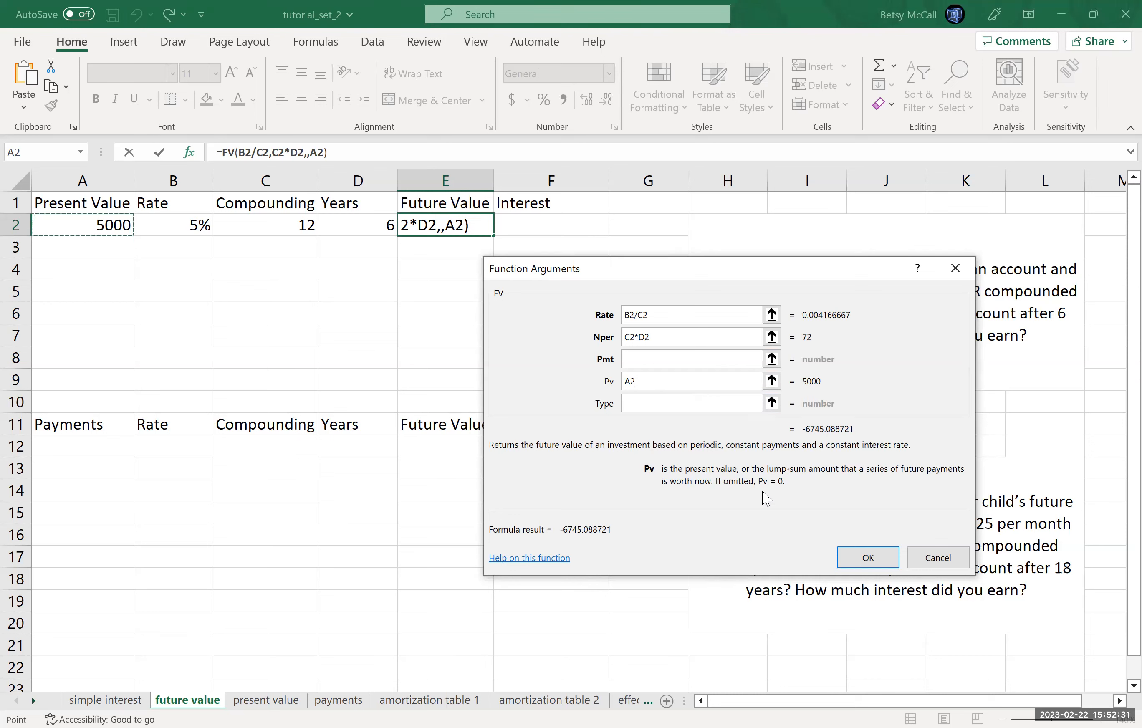
click(871, 562)
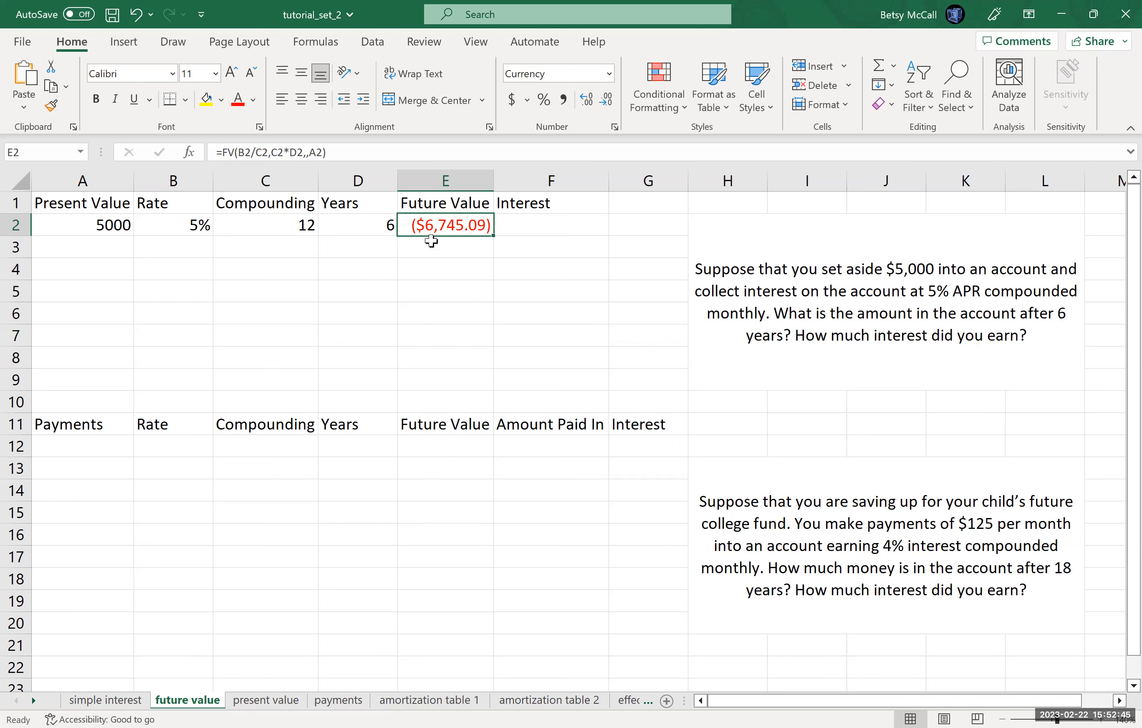
Step: Make the present value argument negative in the E2 formula so it reads =FV(B2/C2,C2*D2,,-A2)
click(310, 153)
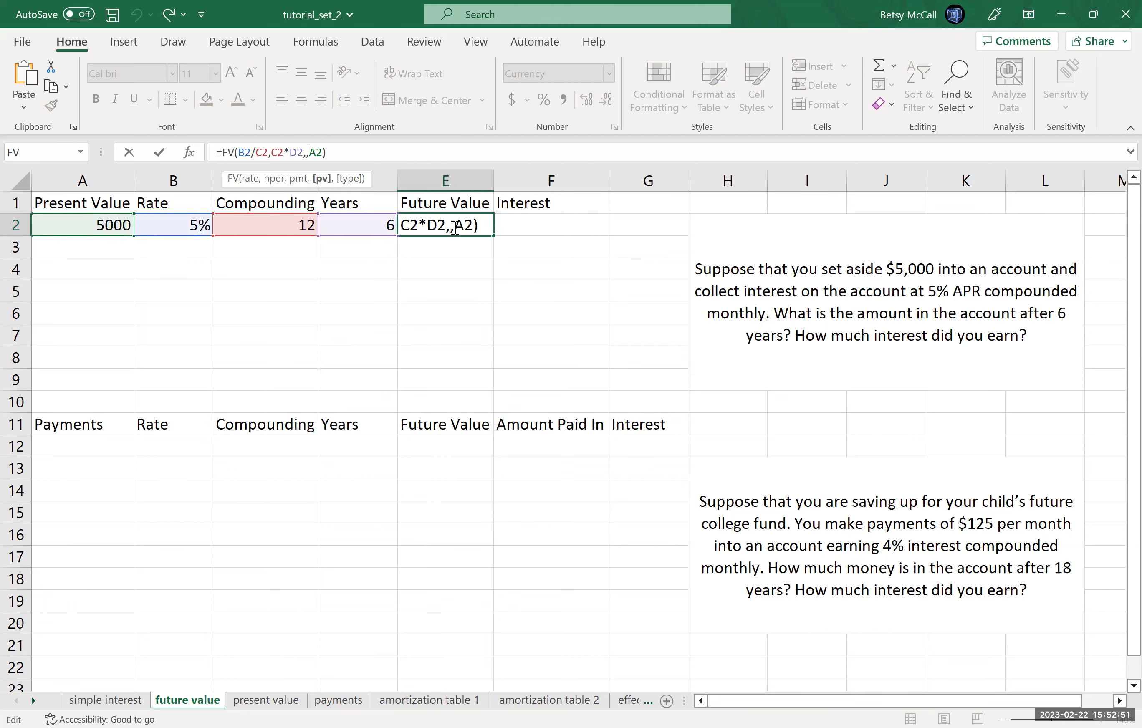
click(457, 234)
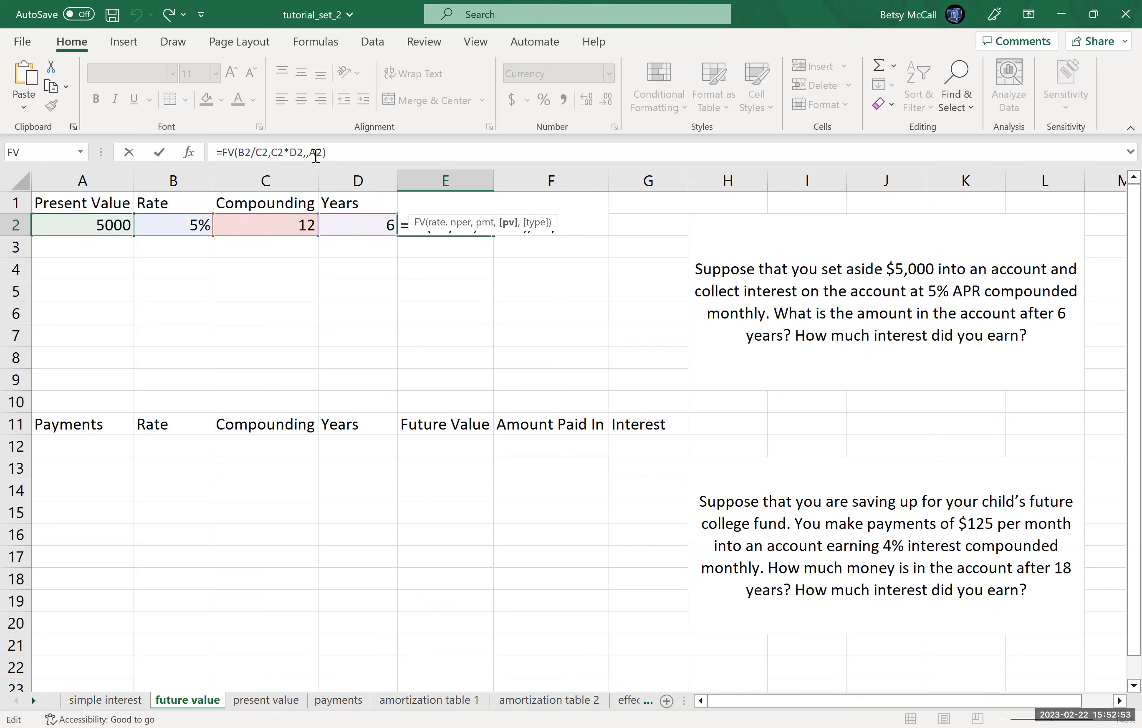
click(314, 154)
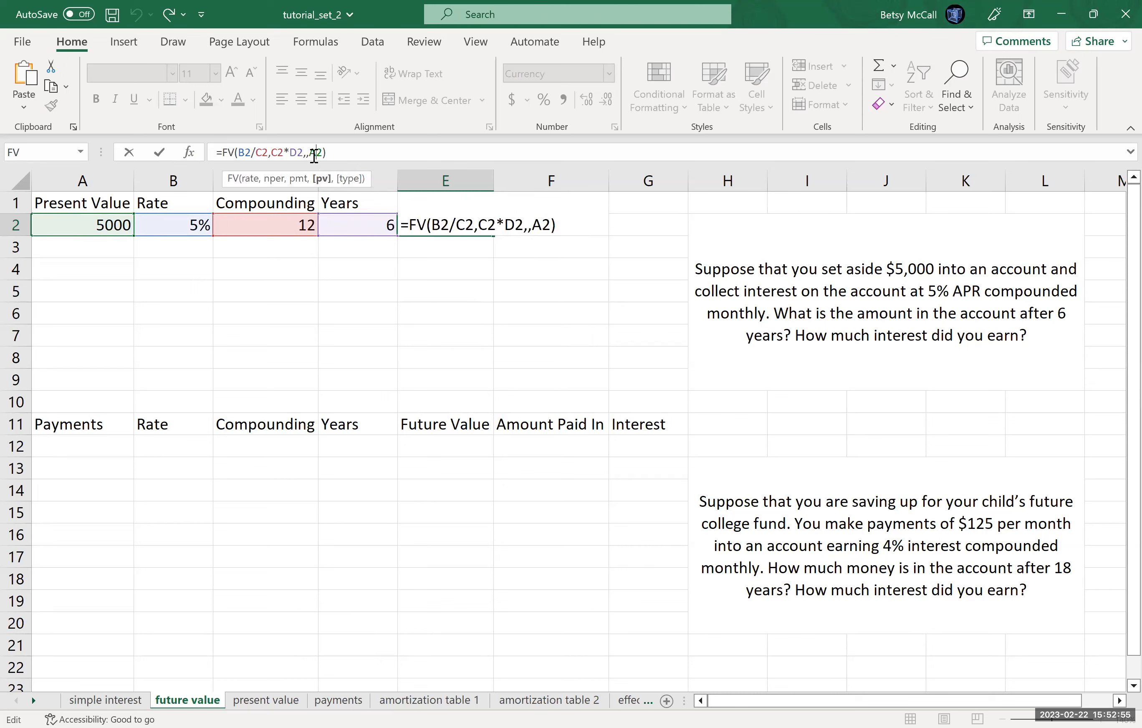
text(-)
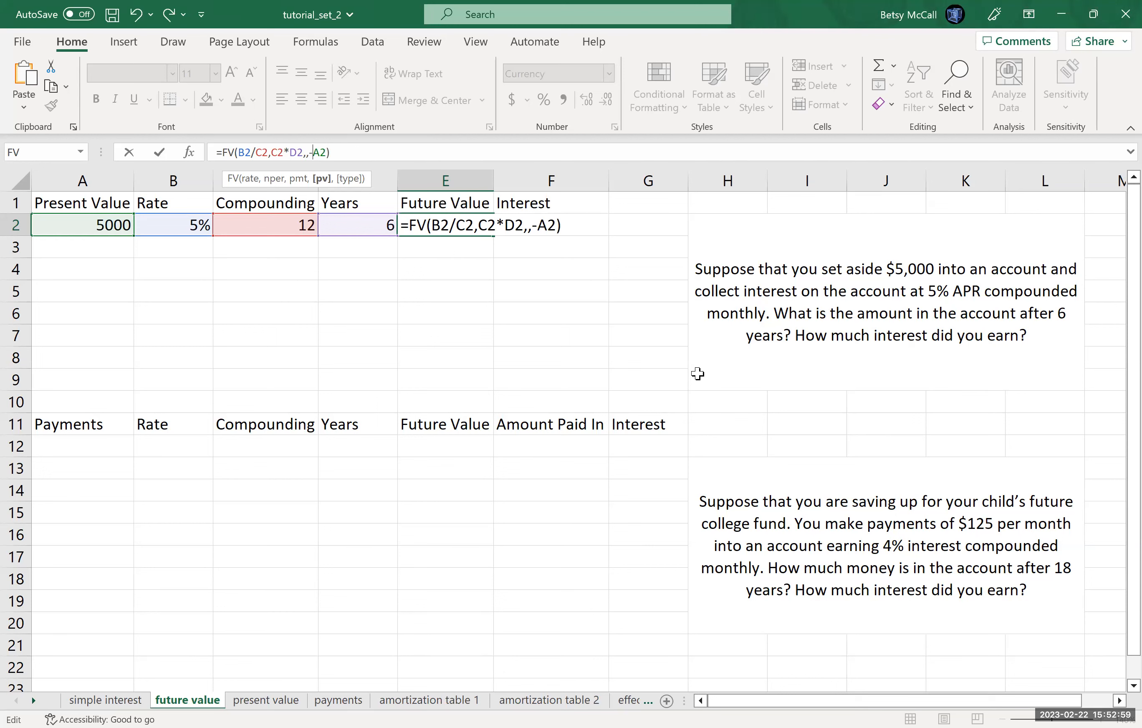
key(Return)
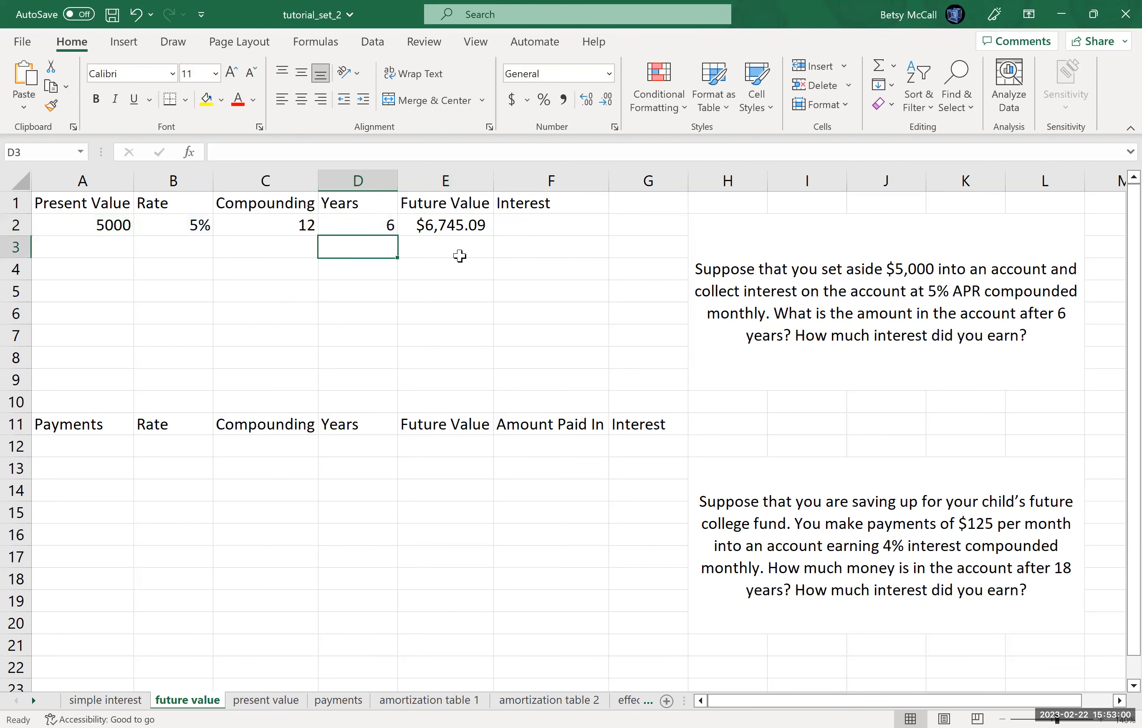
Step: Calculate the interest earned in F2 by subtracting the present value from the future value with =E2-A2
click(529, 228)
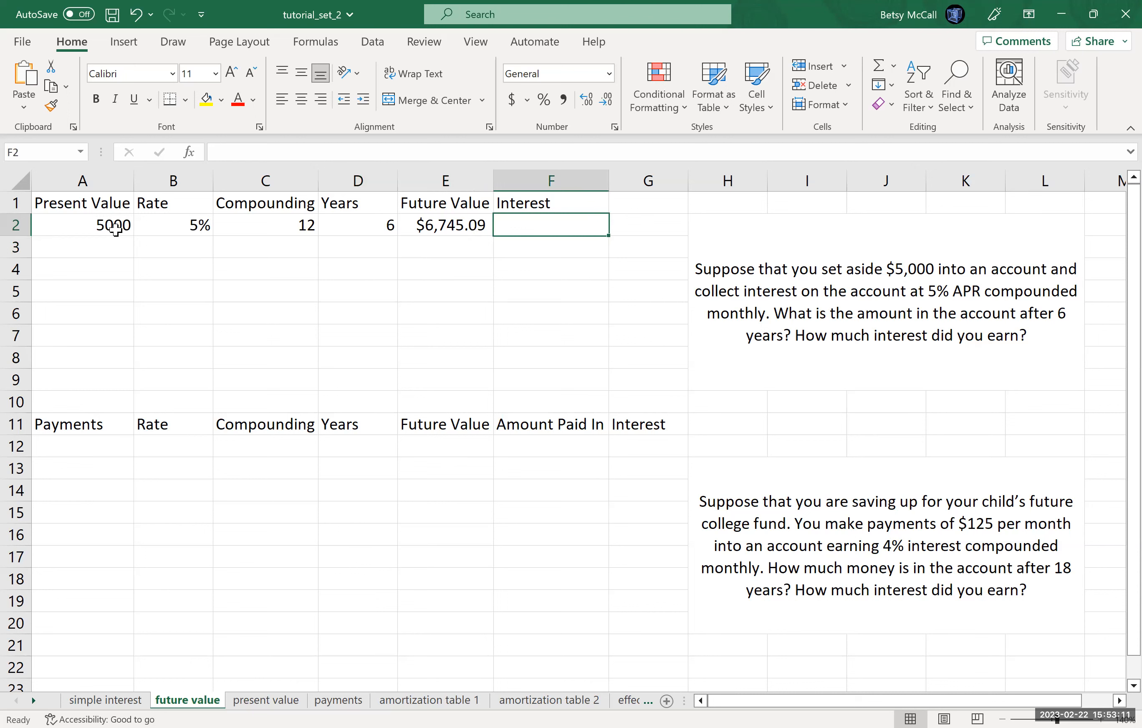
text(=)
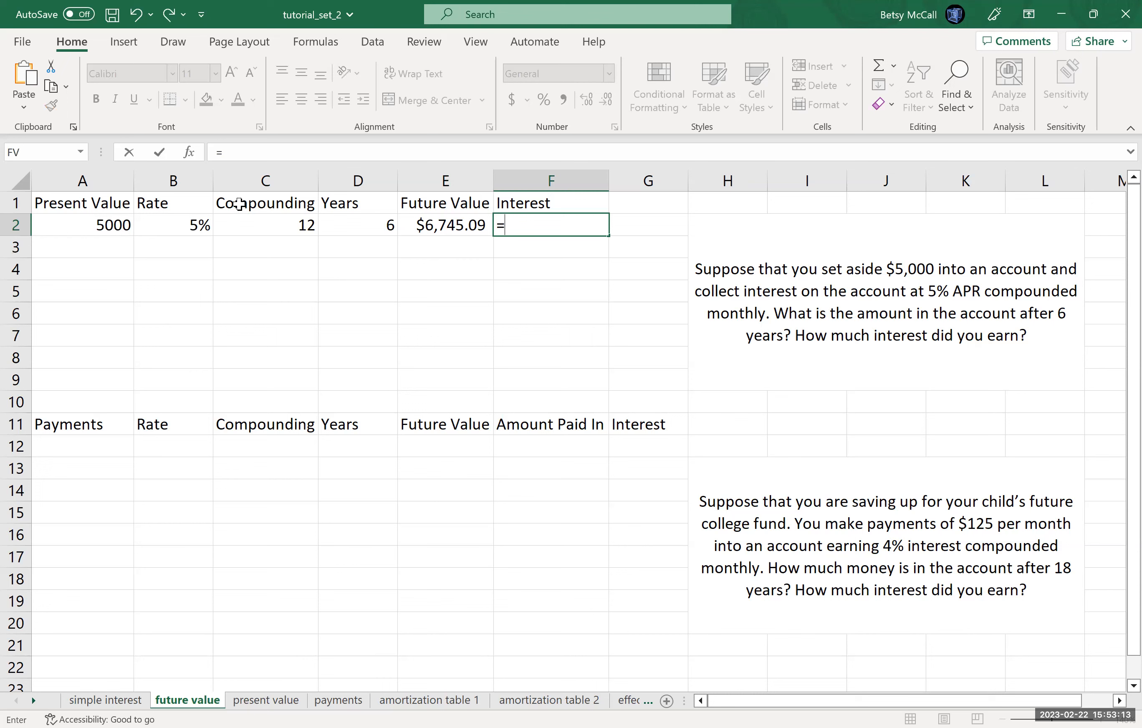
click(454, 224)
text(-)
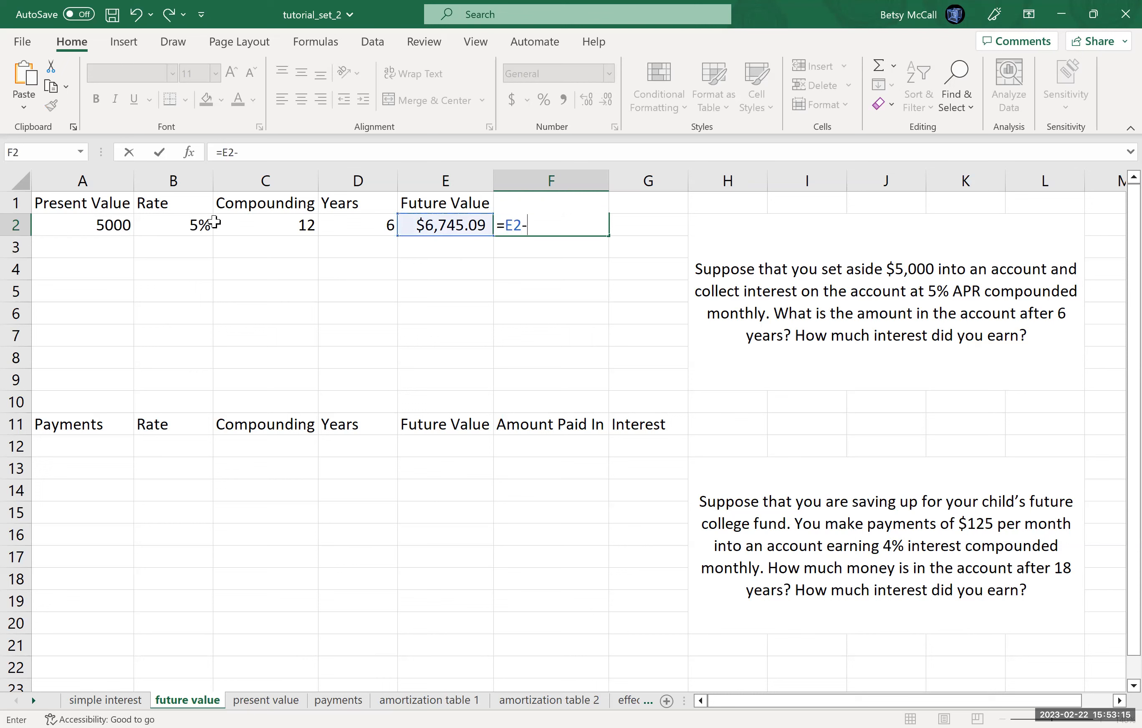
click(95, 226)
key(Return)
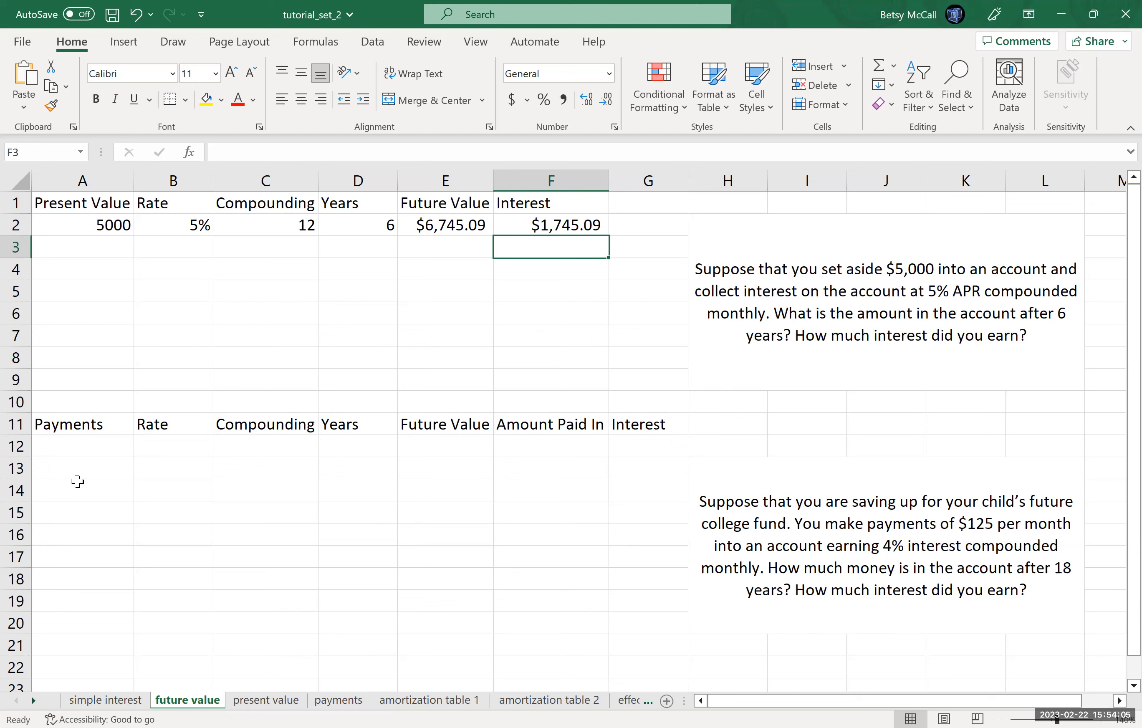
Step: Fill row 12 with the college fund data: payments 125, rate 4%, compounding 12 and years 18
click(57, 454)
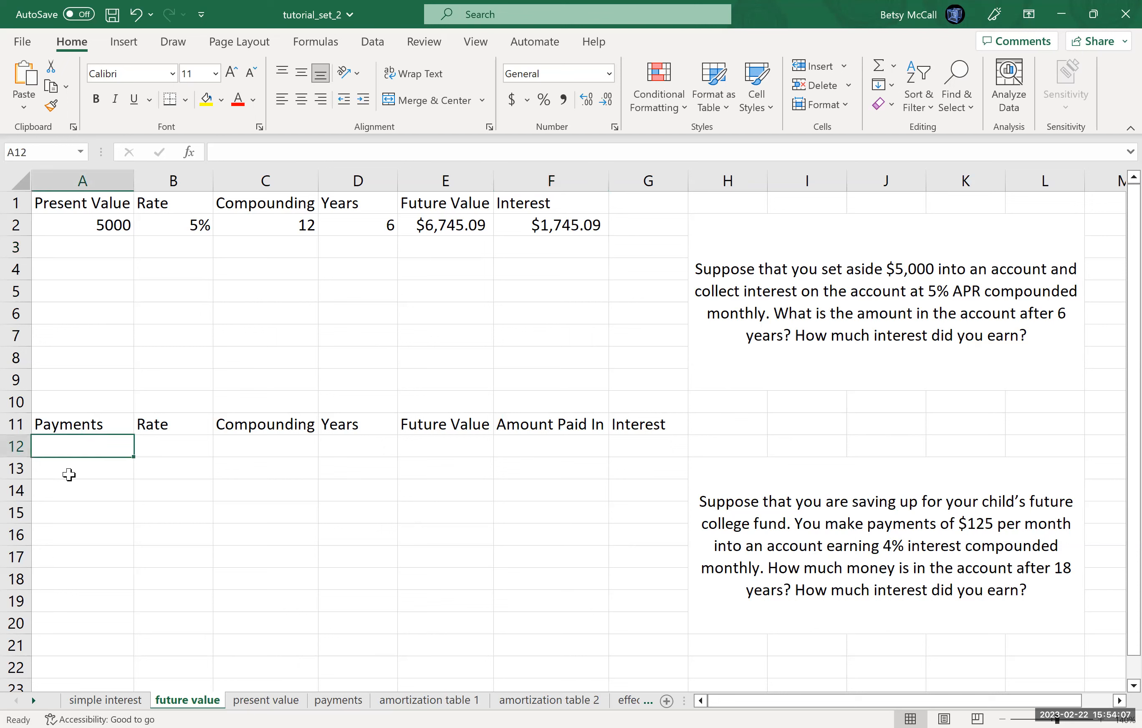
text(125)
click(185, 447)
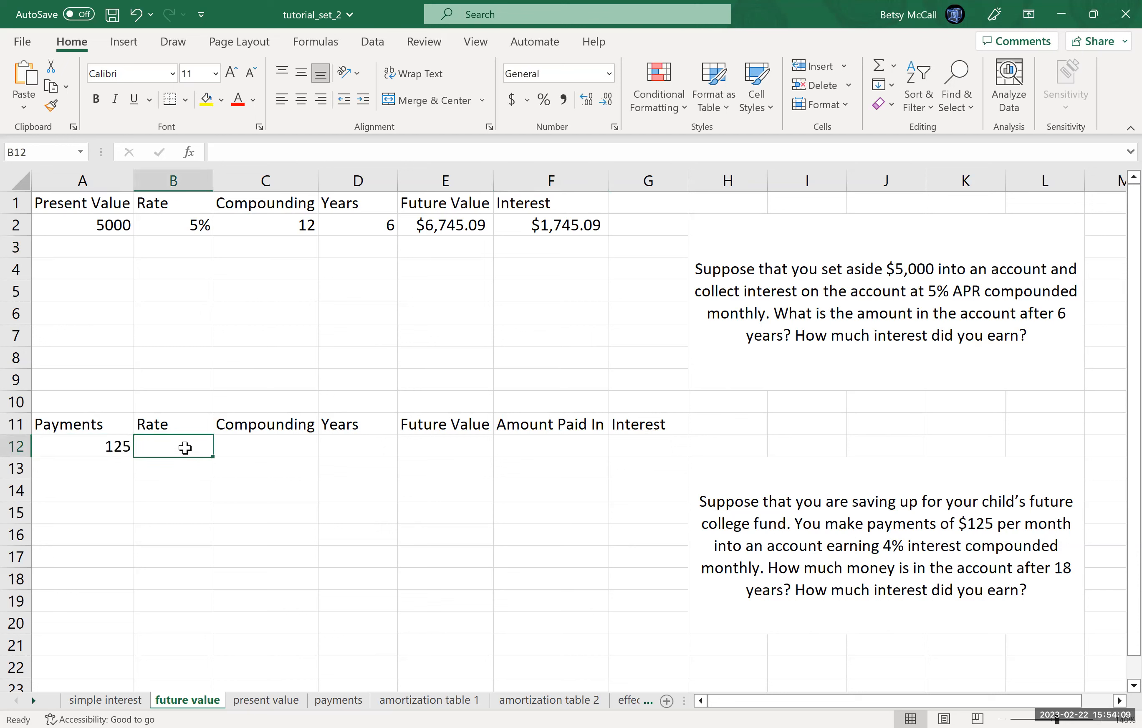
text(4)
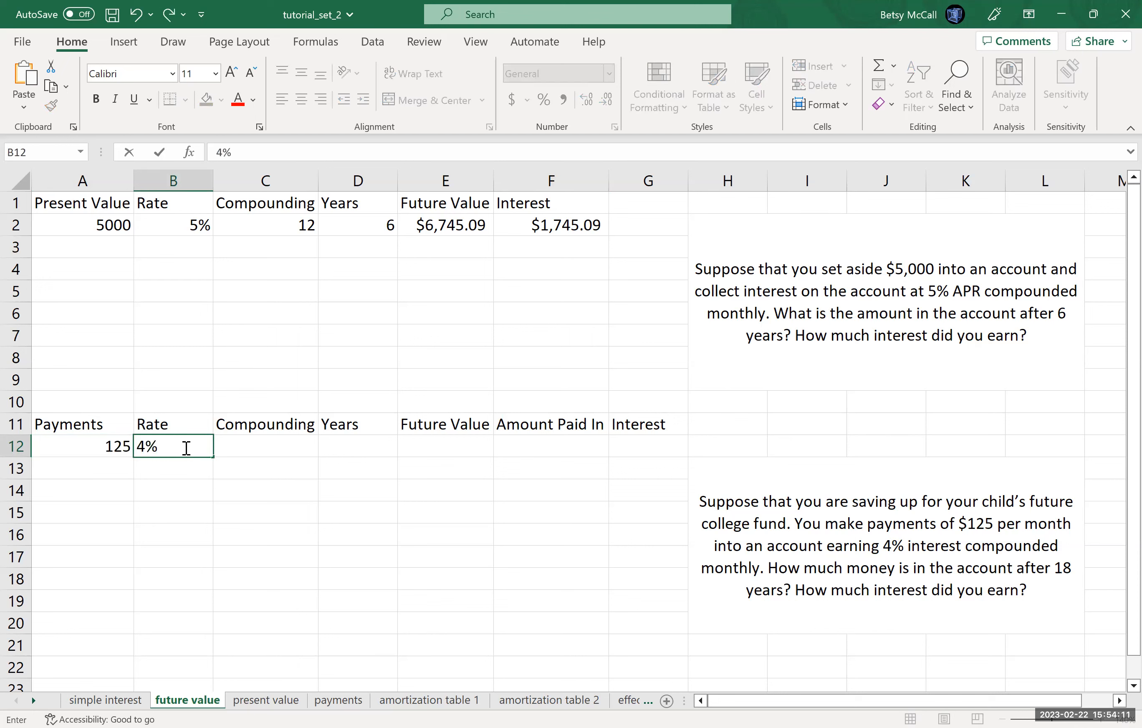
click(281, 447)
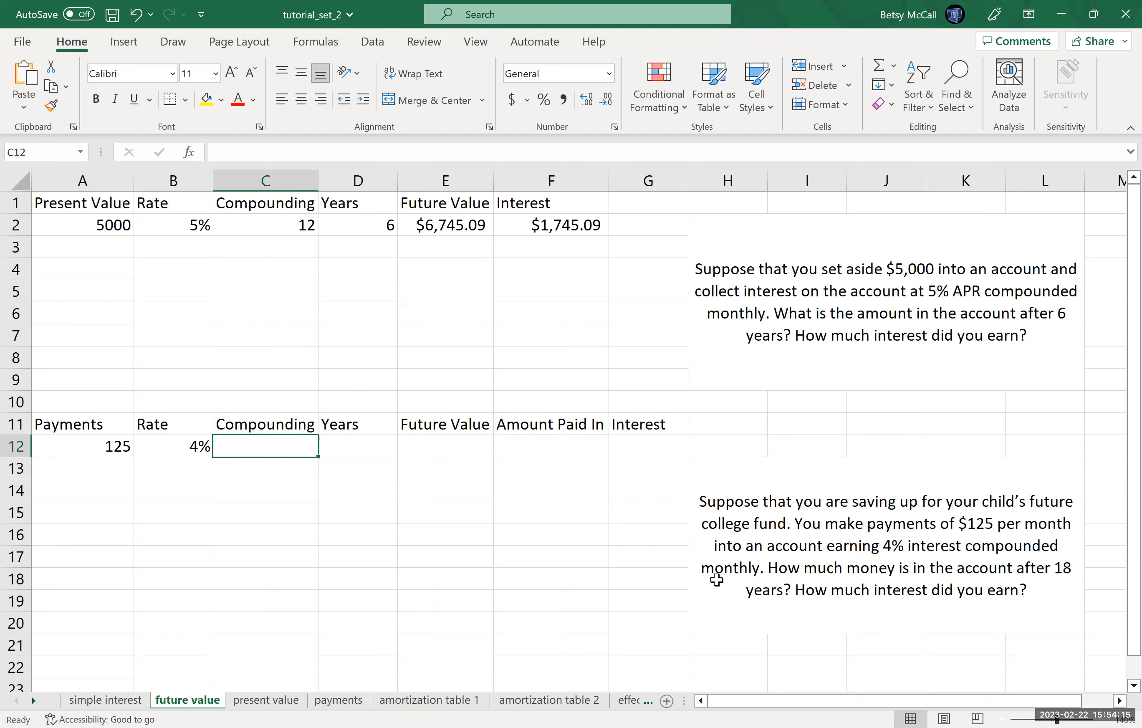
text(12)
key(Tab)
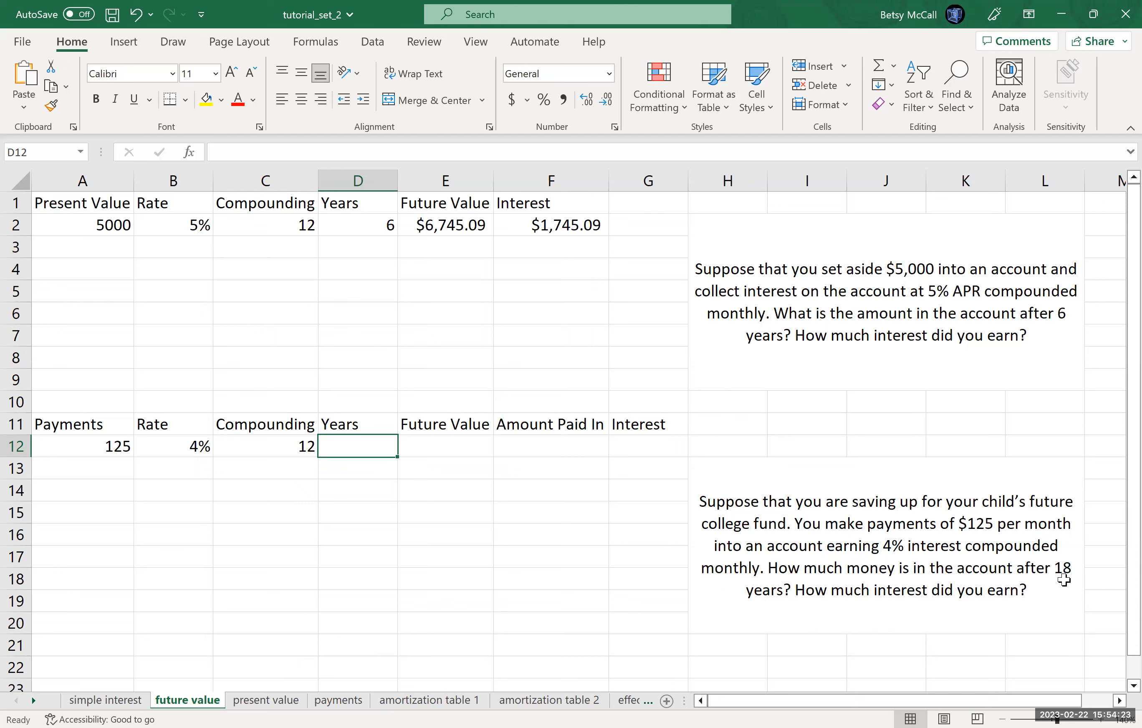
text(18)
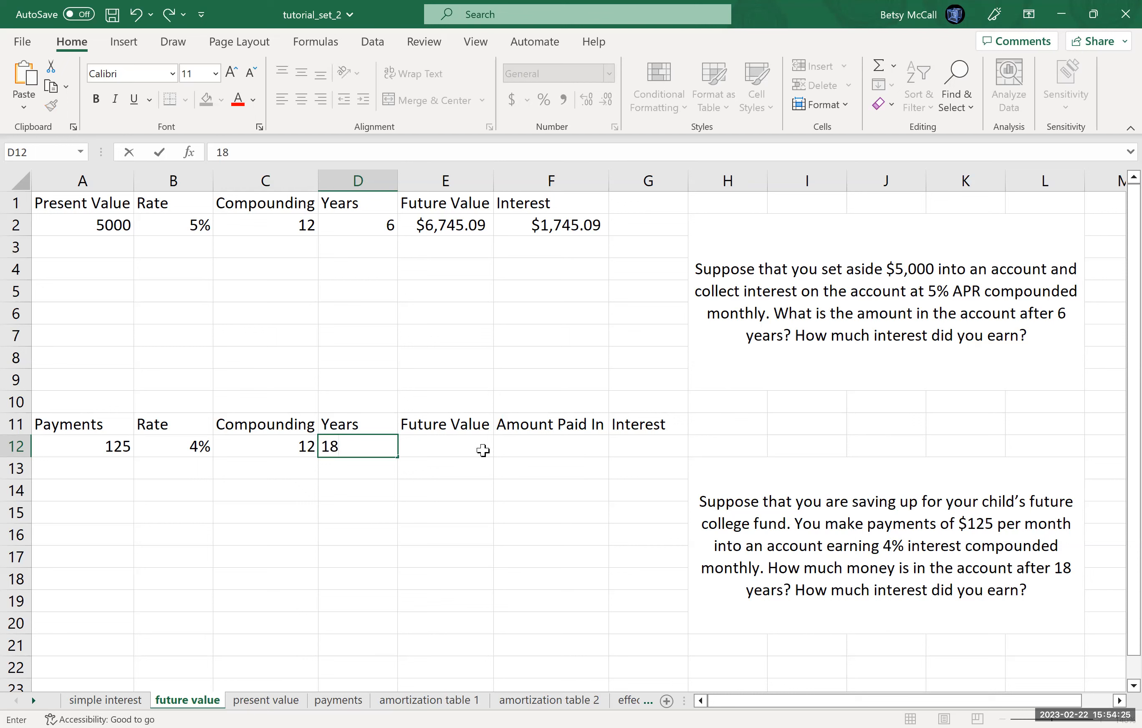
Step: Start an FV function in E12 for the college fund and keep row 12 uncovered by its arguments dialog
click(482, 451)
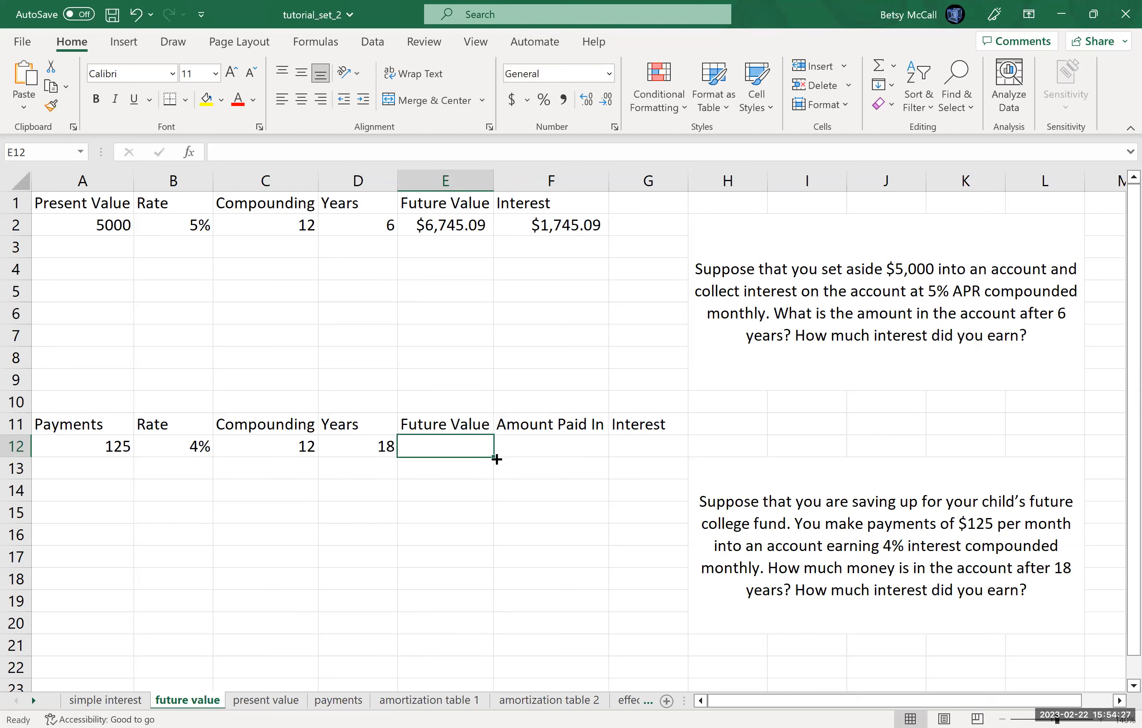
click(189, 152)
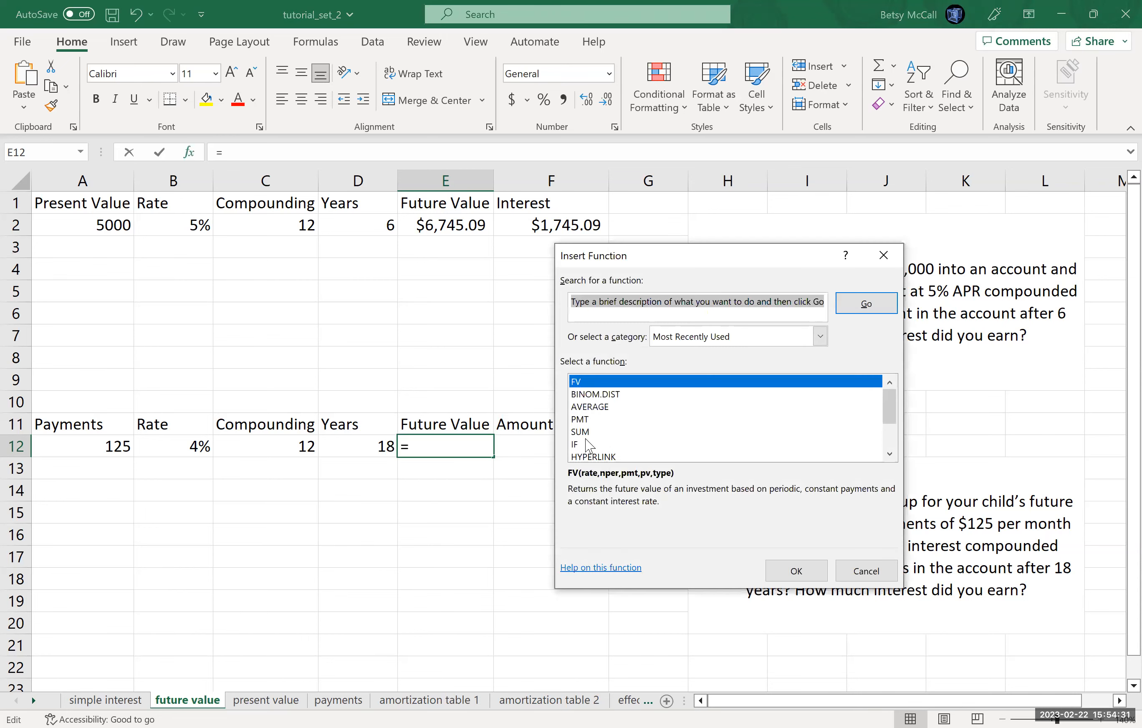
click(575, 382)
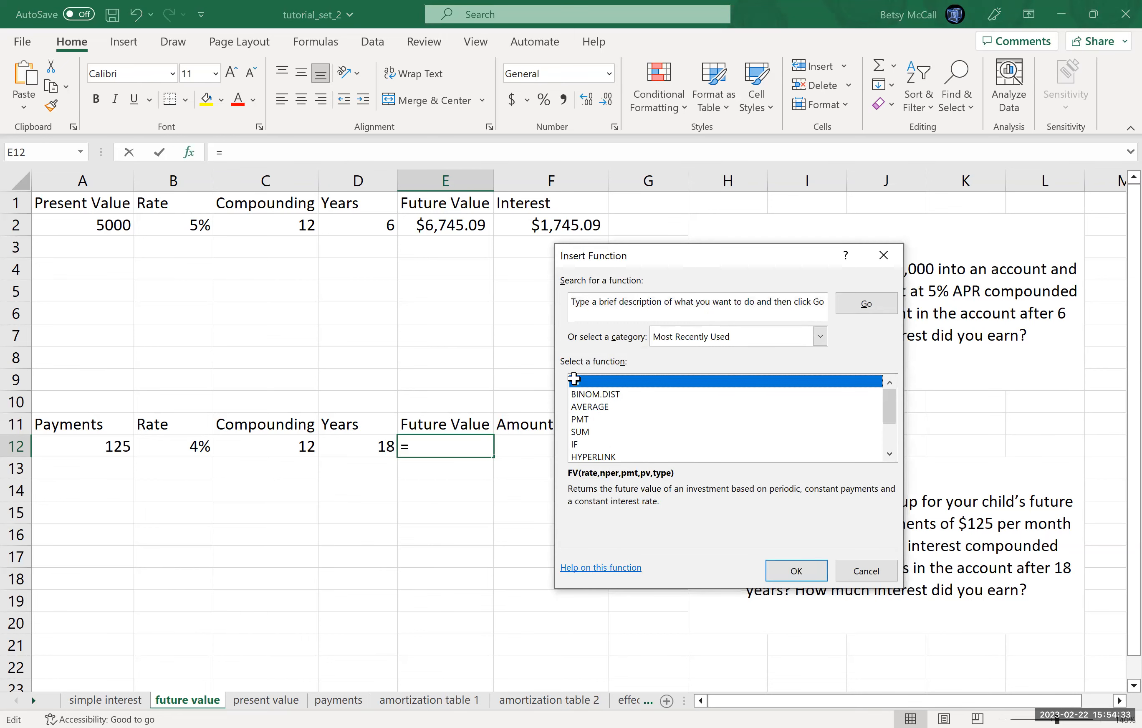
key(Return)
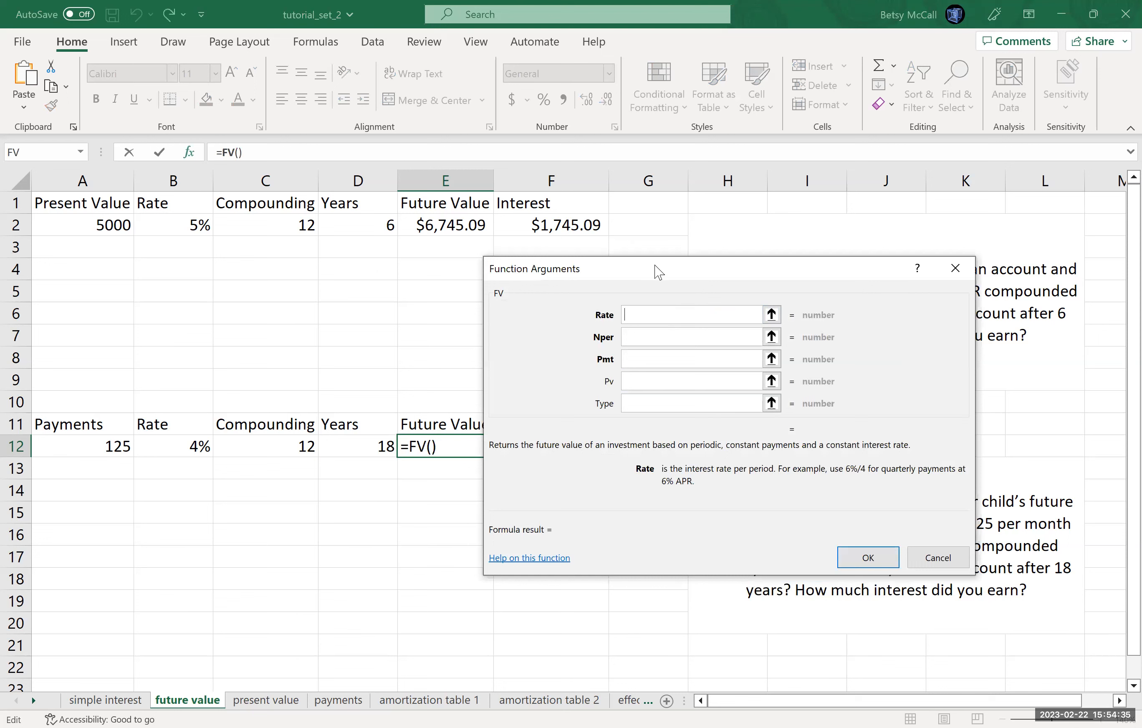
drag(655, 267, 699, 238)
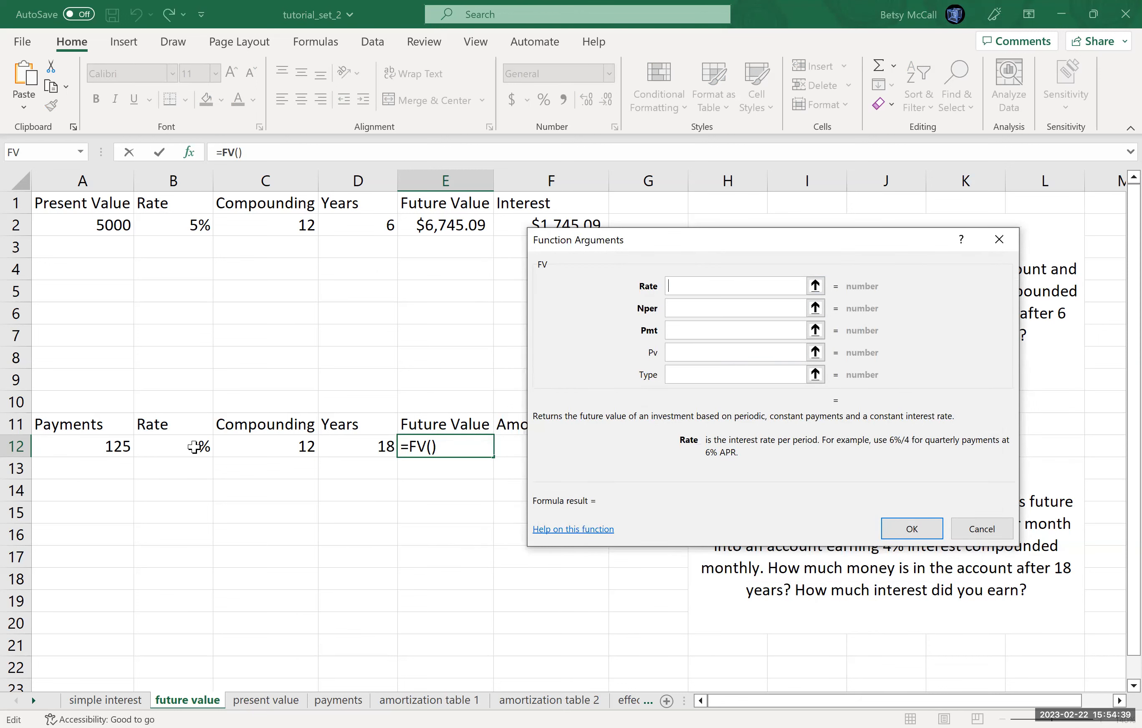
Step: Set the FV function's Rate argument to B12/C12 and its Nper argument to C12*D12
click(194, 447)
text(/C12)
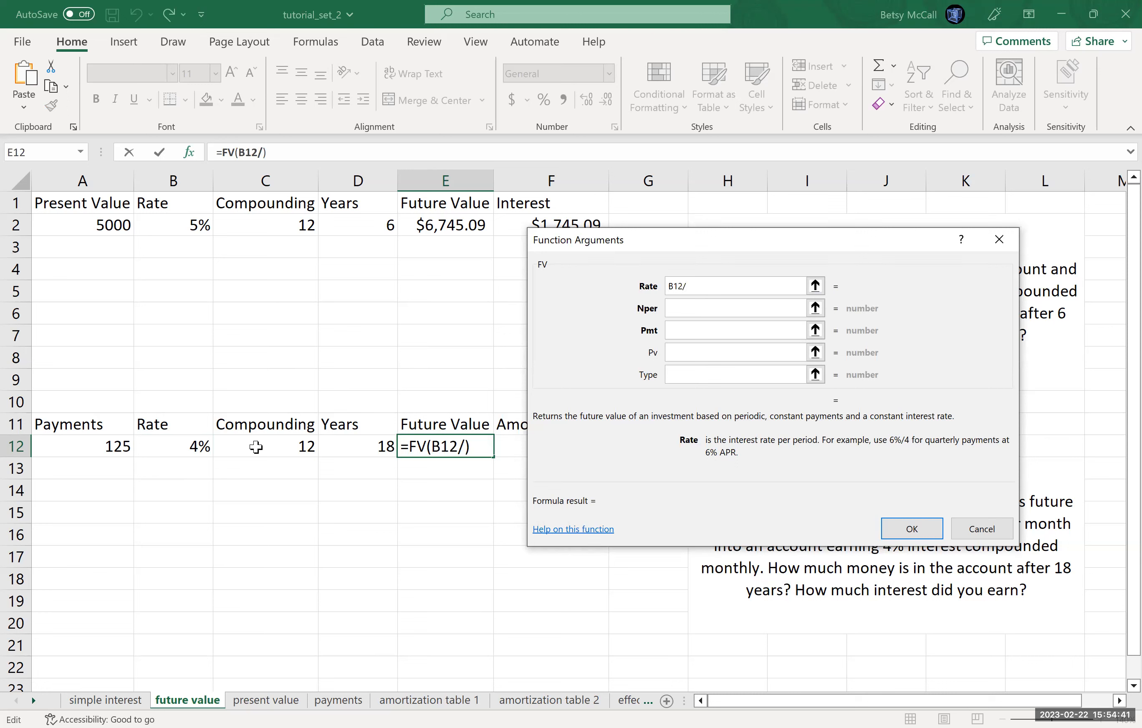
click(257, 447)
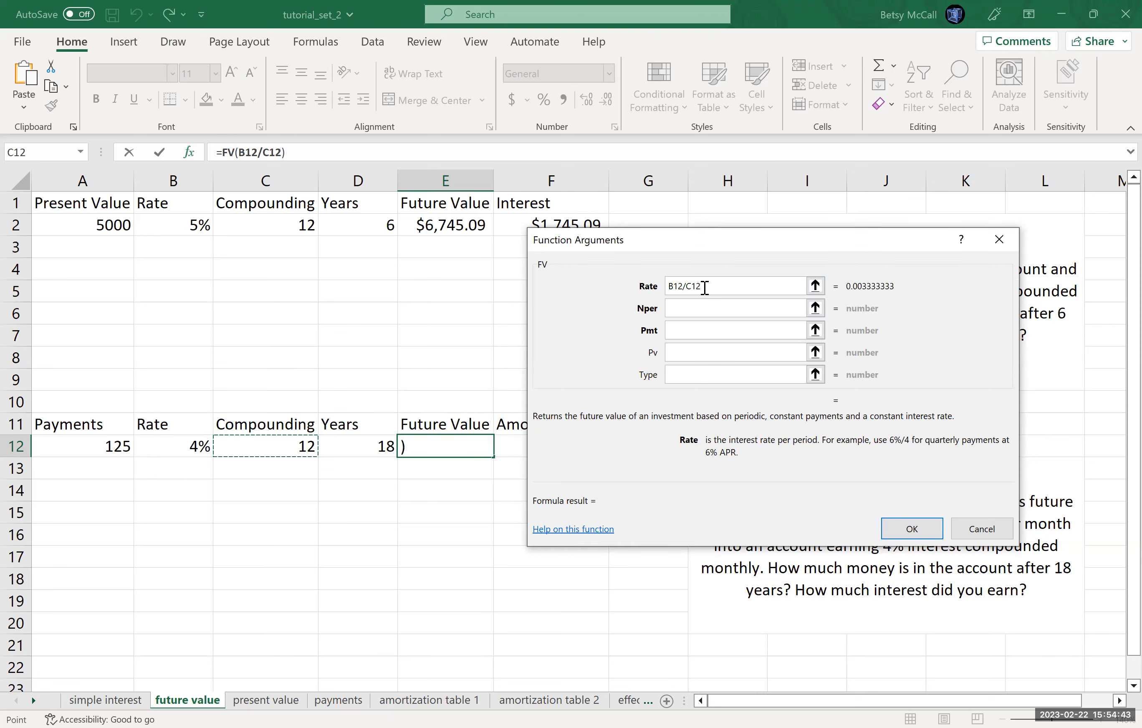
click(704, 308)
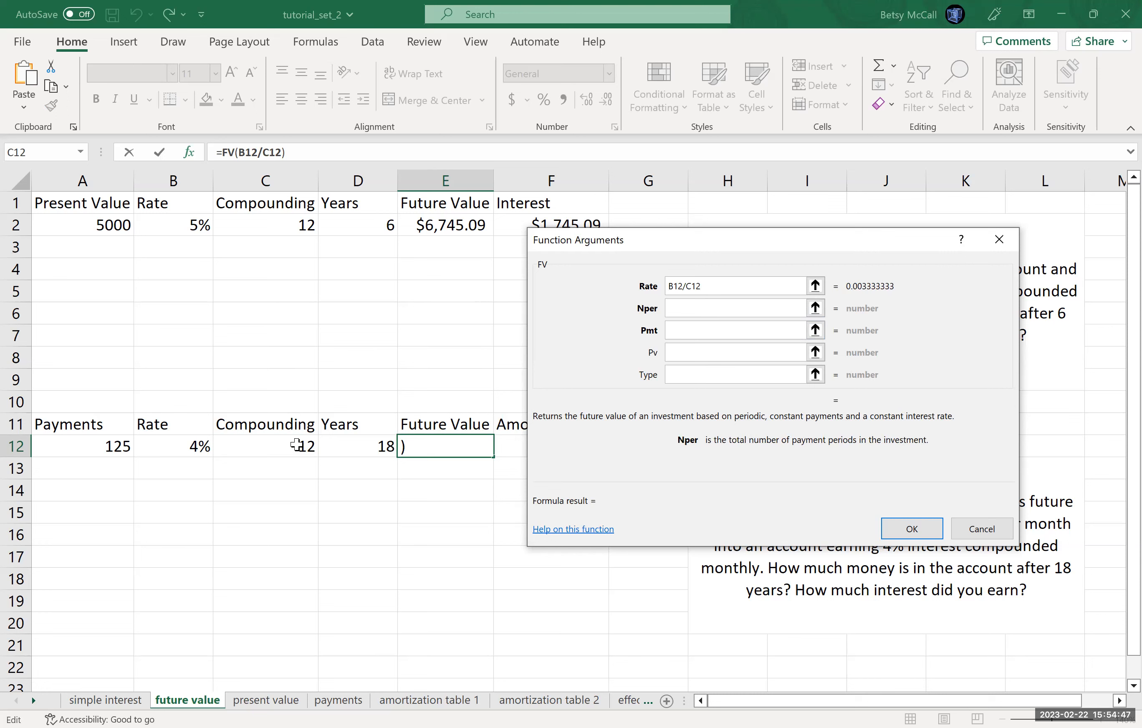
click(298, 446)
text(*)
click(341, 447)
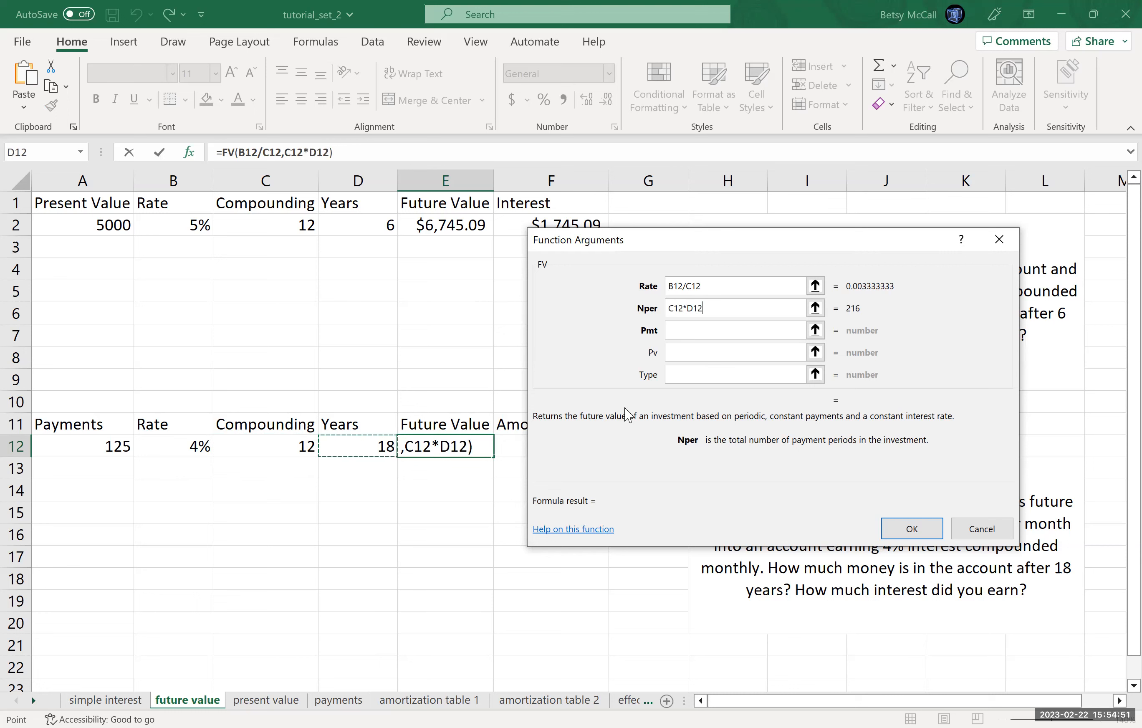
Step: Set the Pmt argument to the negative payment -A12 and complete the formula =FV(B12/C12,C12*D12,-A12) in E12
click(739, 331)
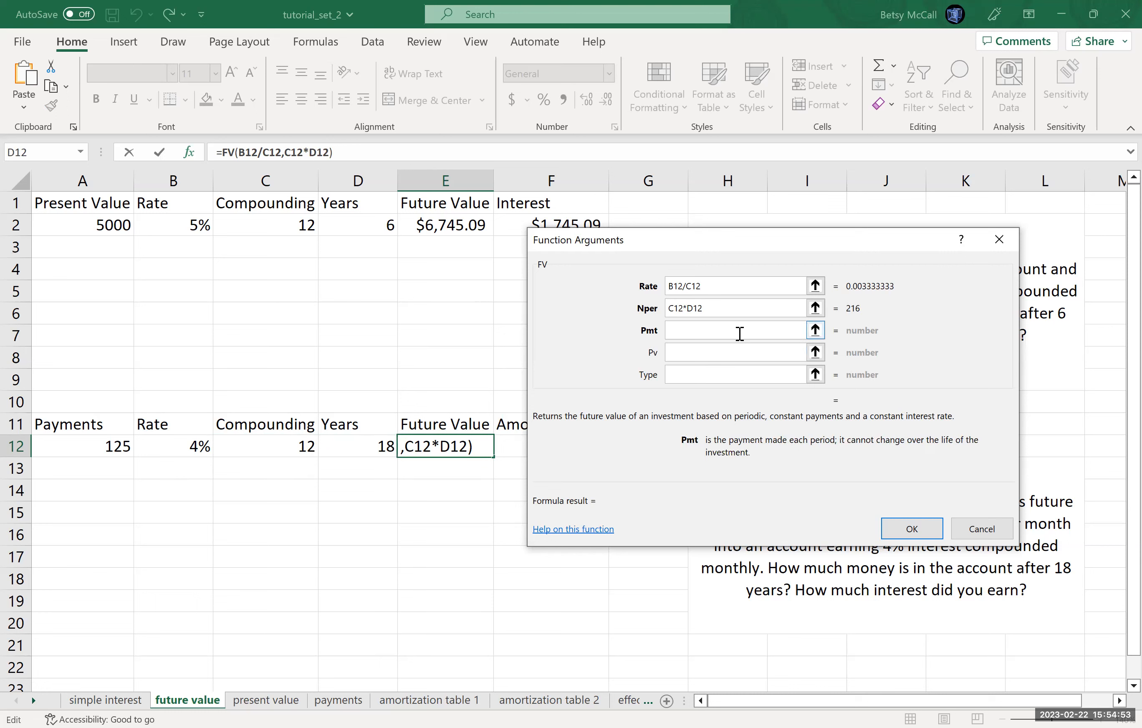
click(90, 446)
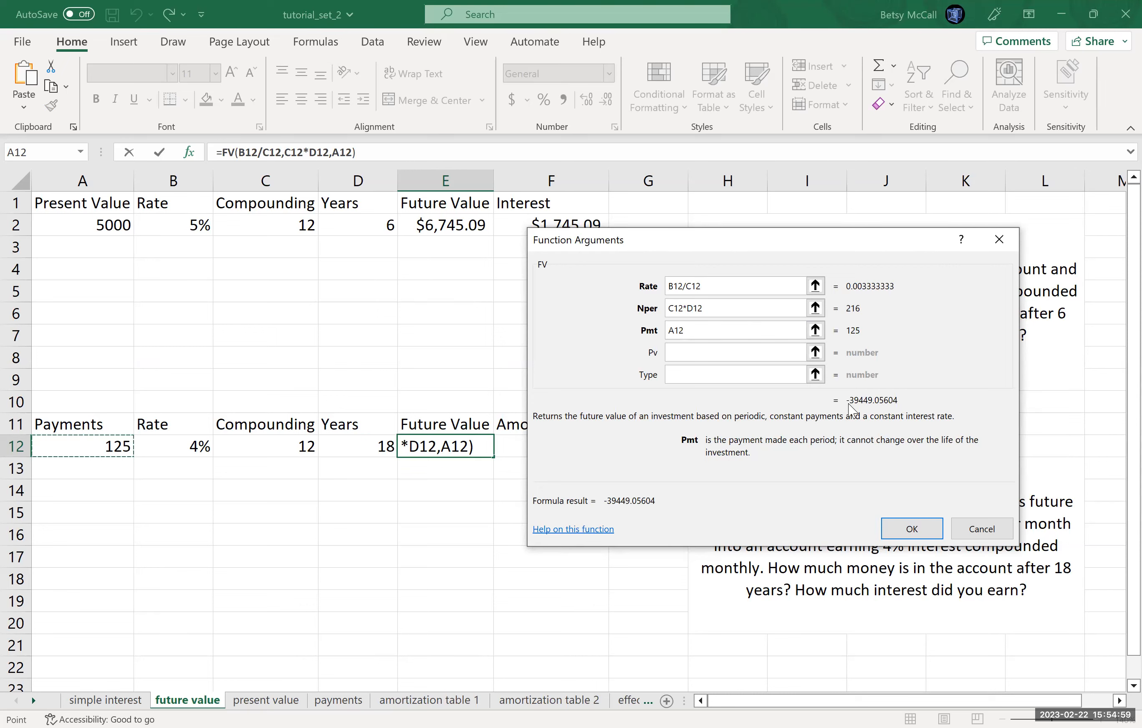
click(671, 331)
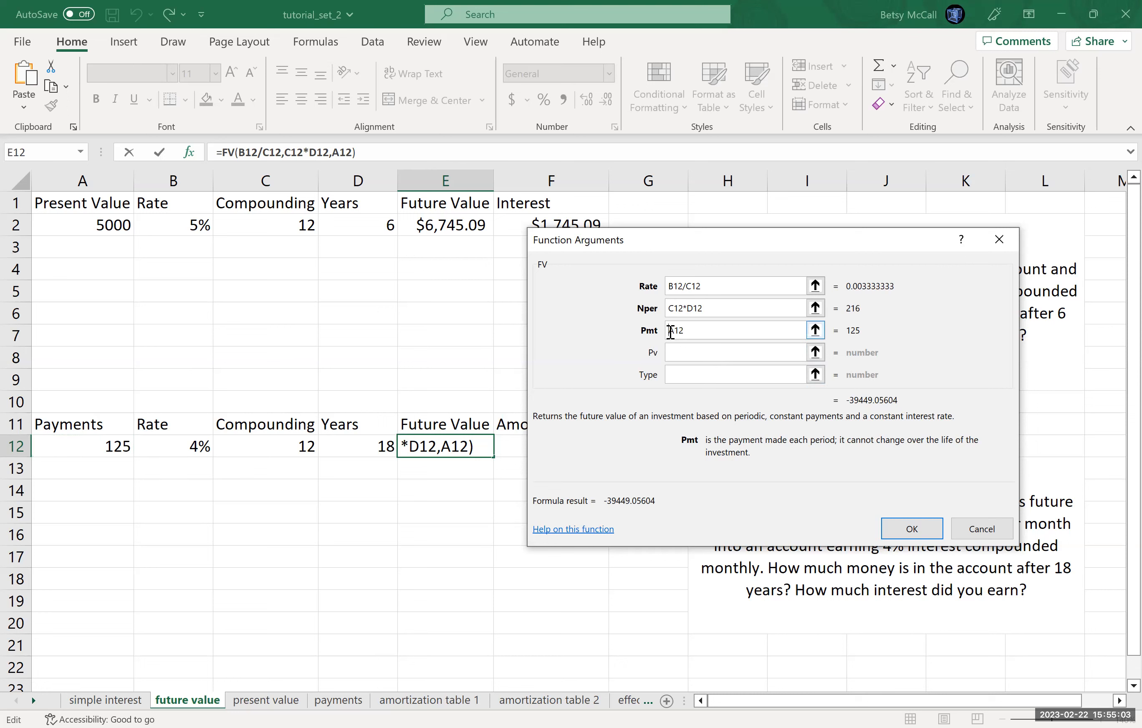
text(-)
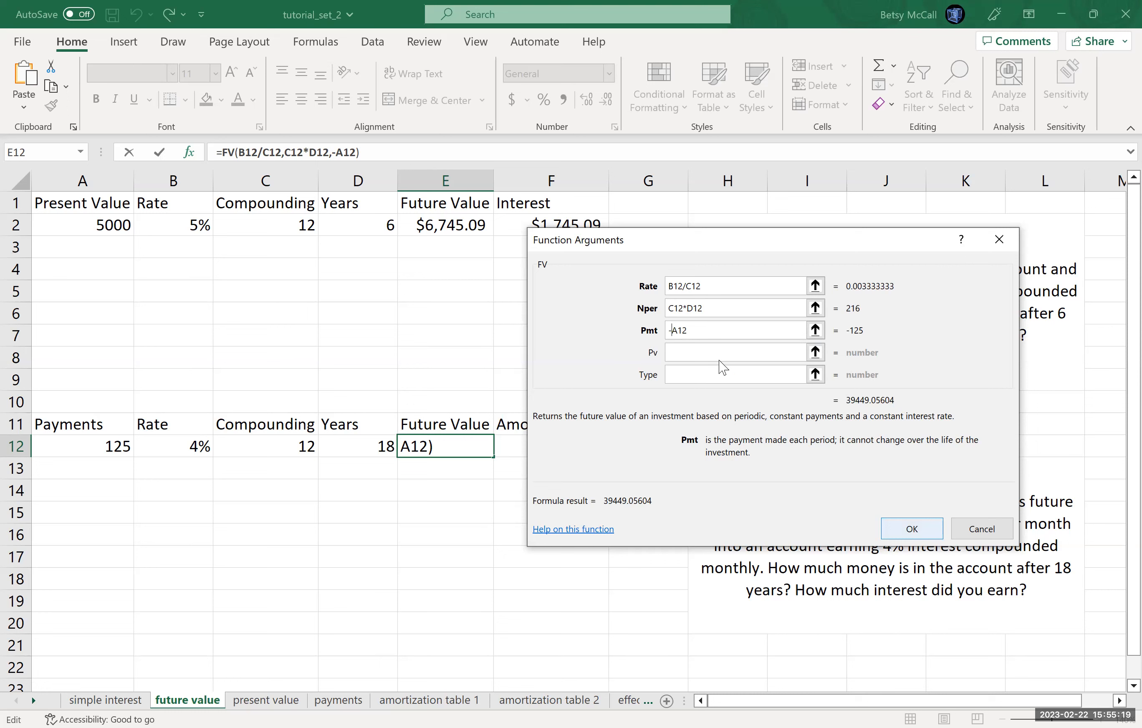
click(923, 528)
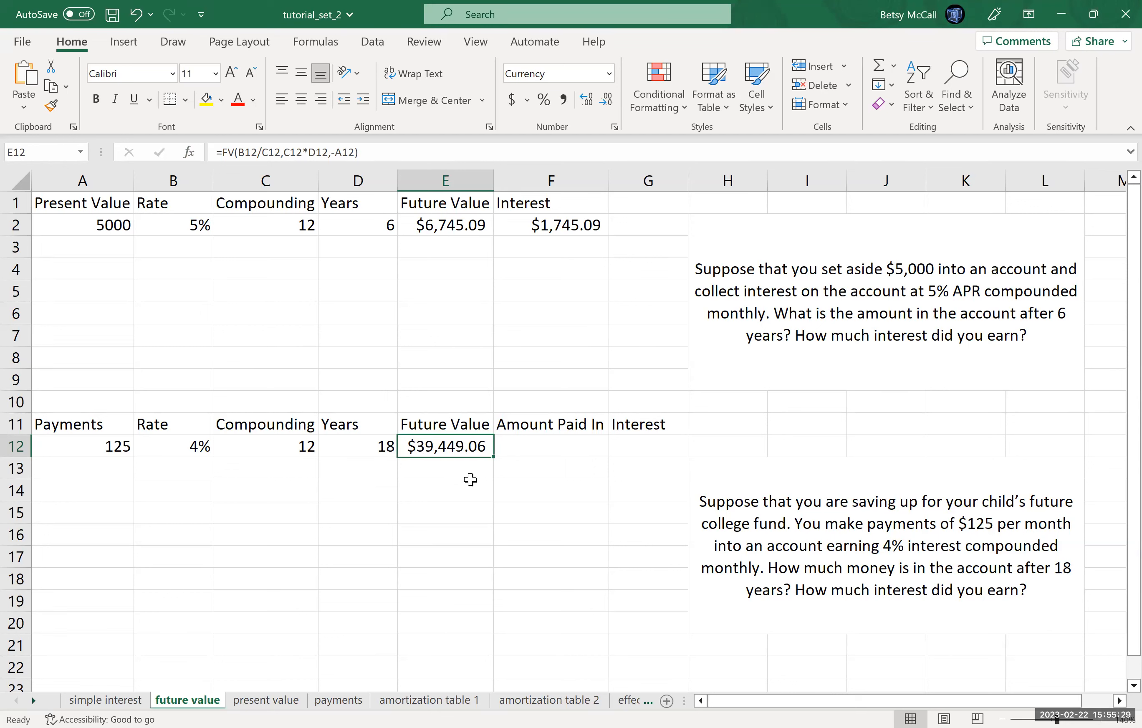
Step: Calculate the amount paid in for the college fund in F12 with =A12*C12*D12
click(533, 445)
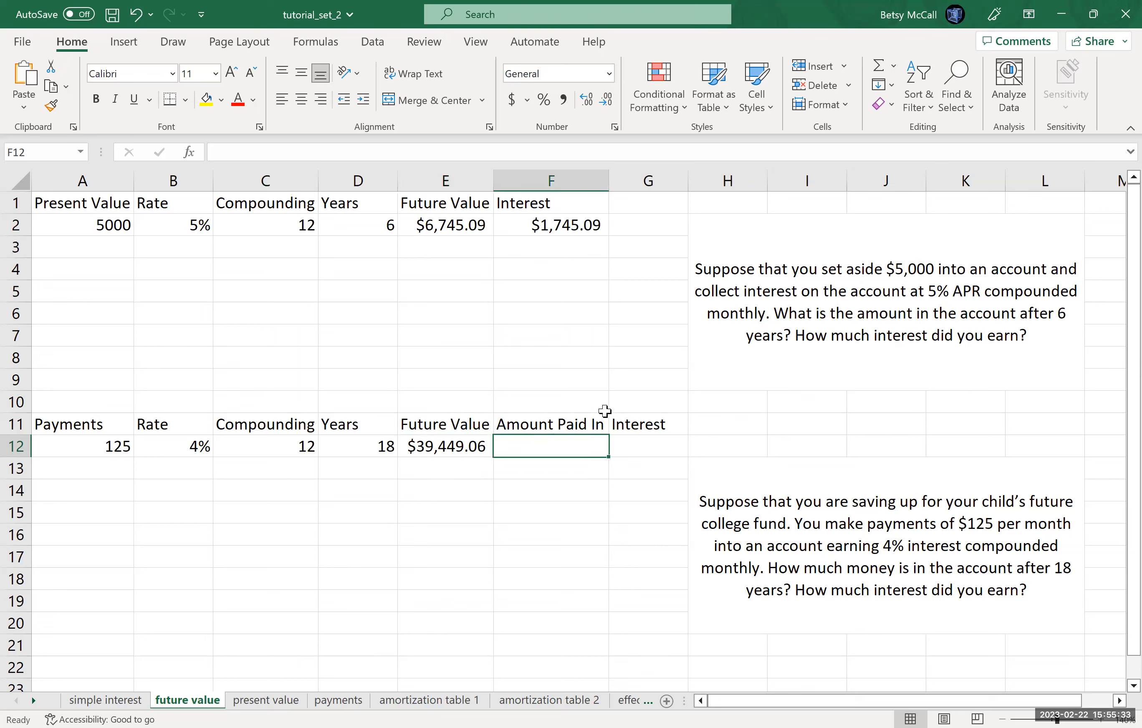
text(=)
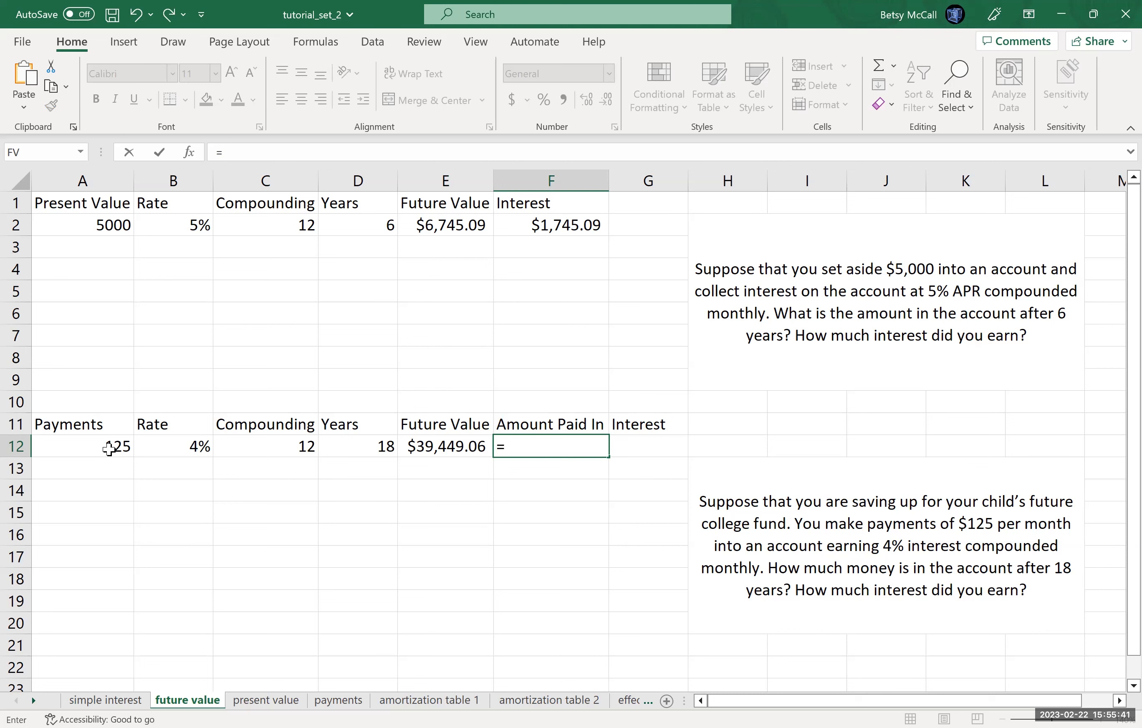
click(110, 448)
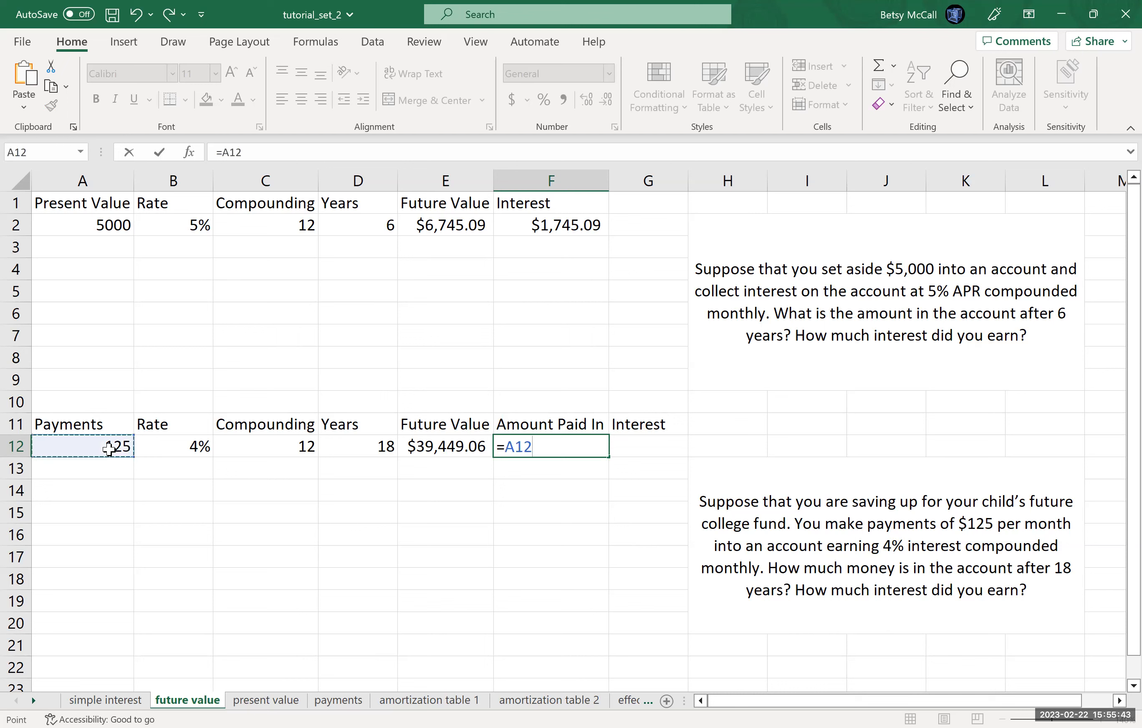
text(*)
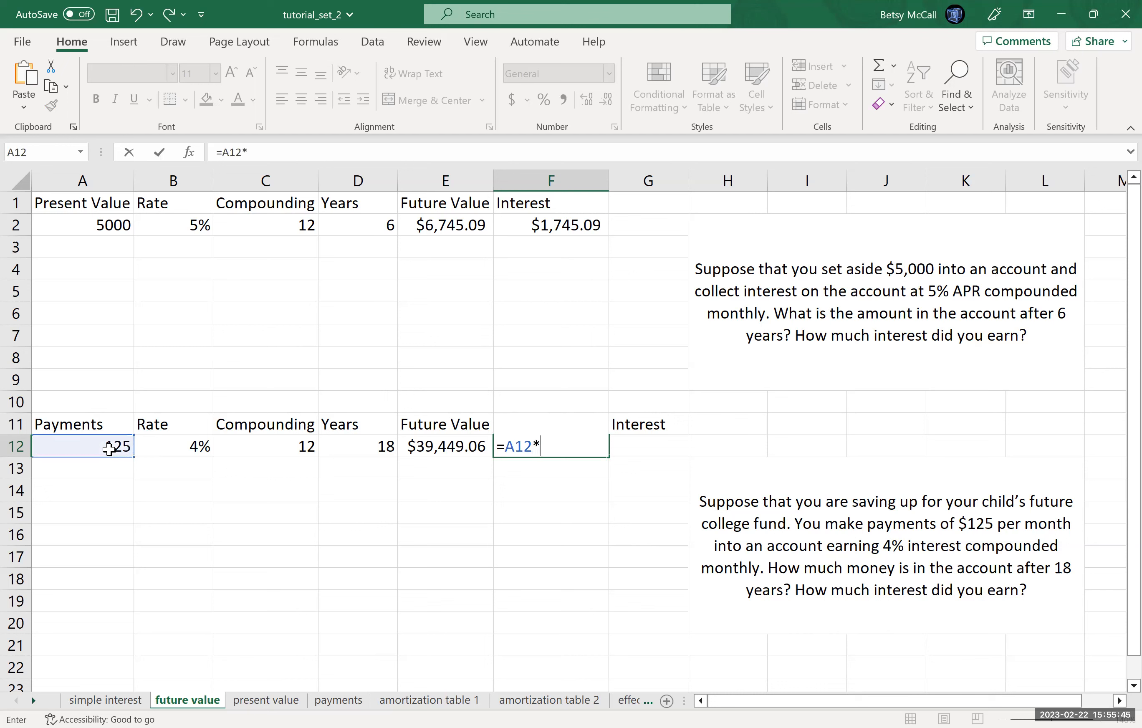
click(242, 447)
text(*)
click(357, 446)
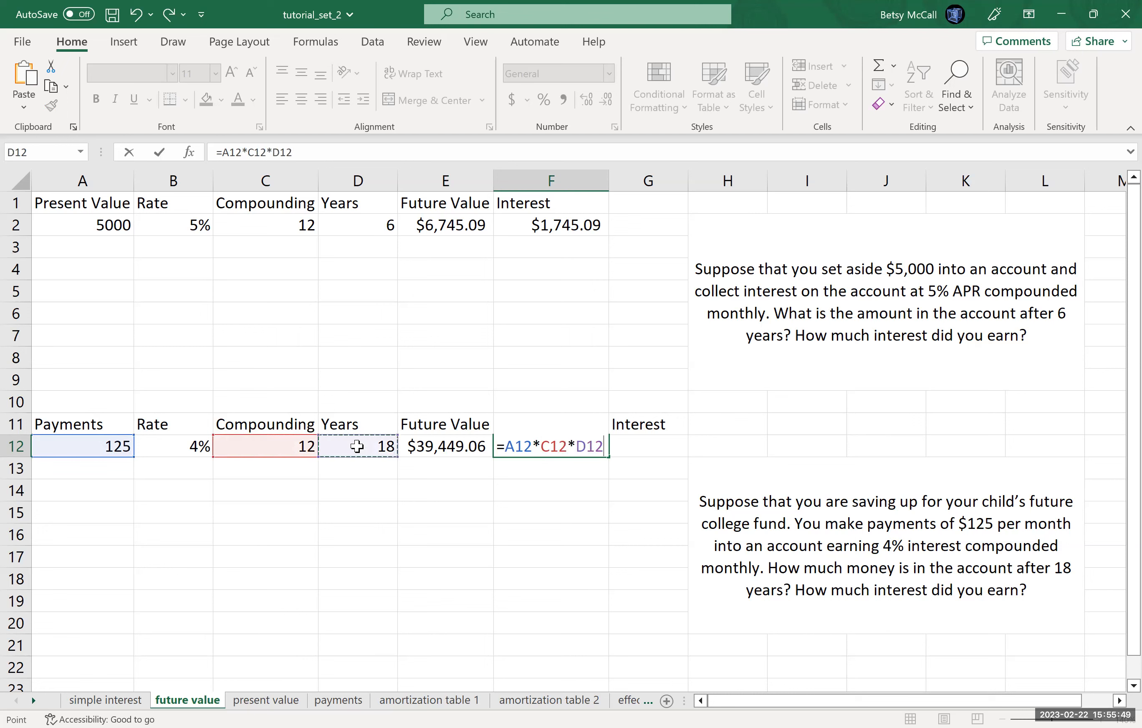
key(Return)
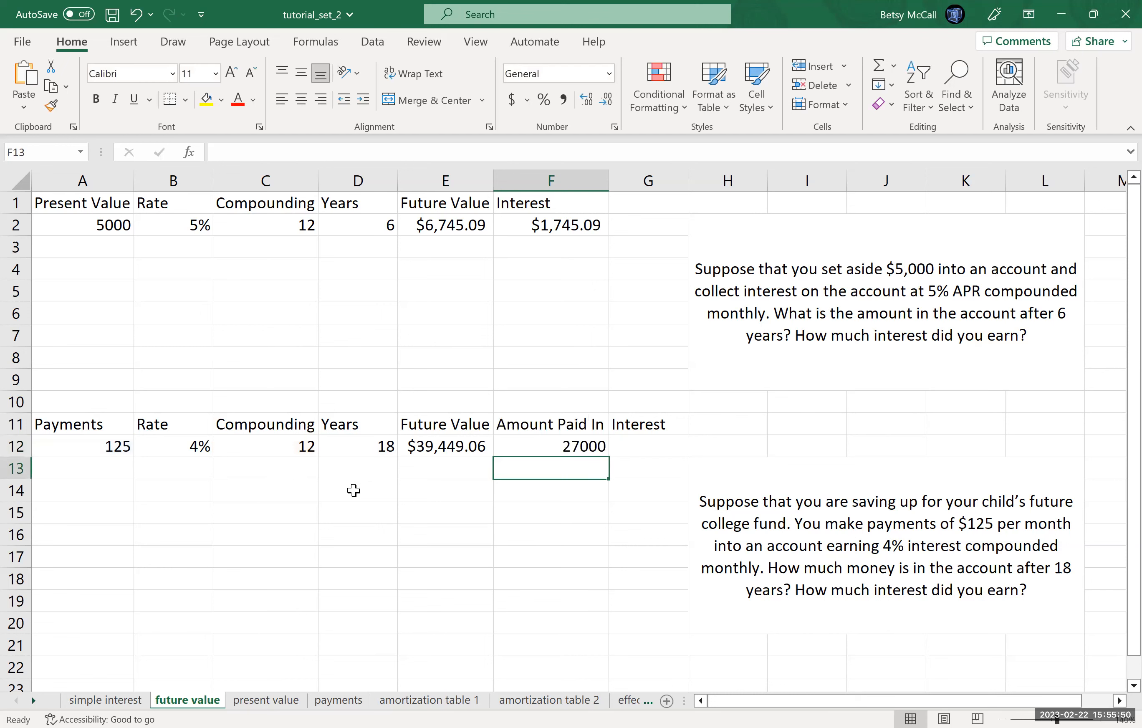
Step: Calculate the college fund's interest in G12 by subtracting the amount paid in from the future value with =E12-F12
click(643, 444)
text(=)
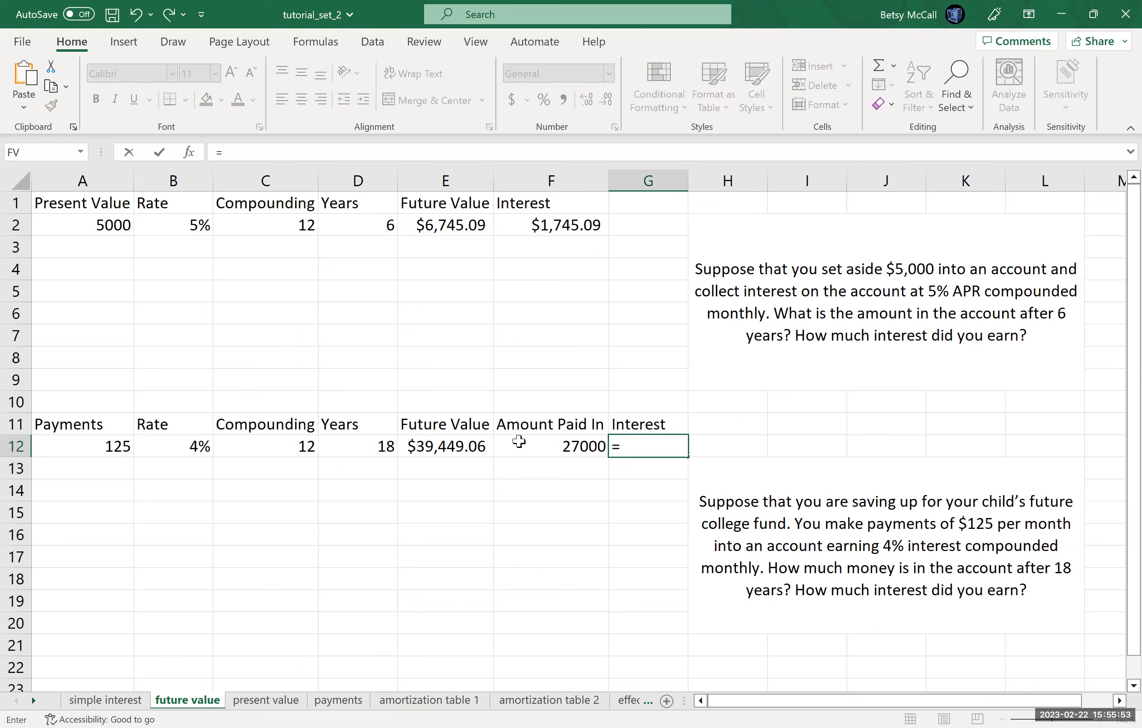
click(462, 446)
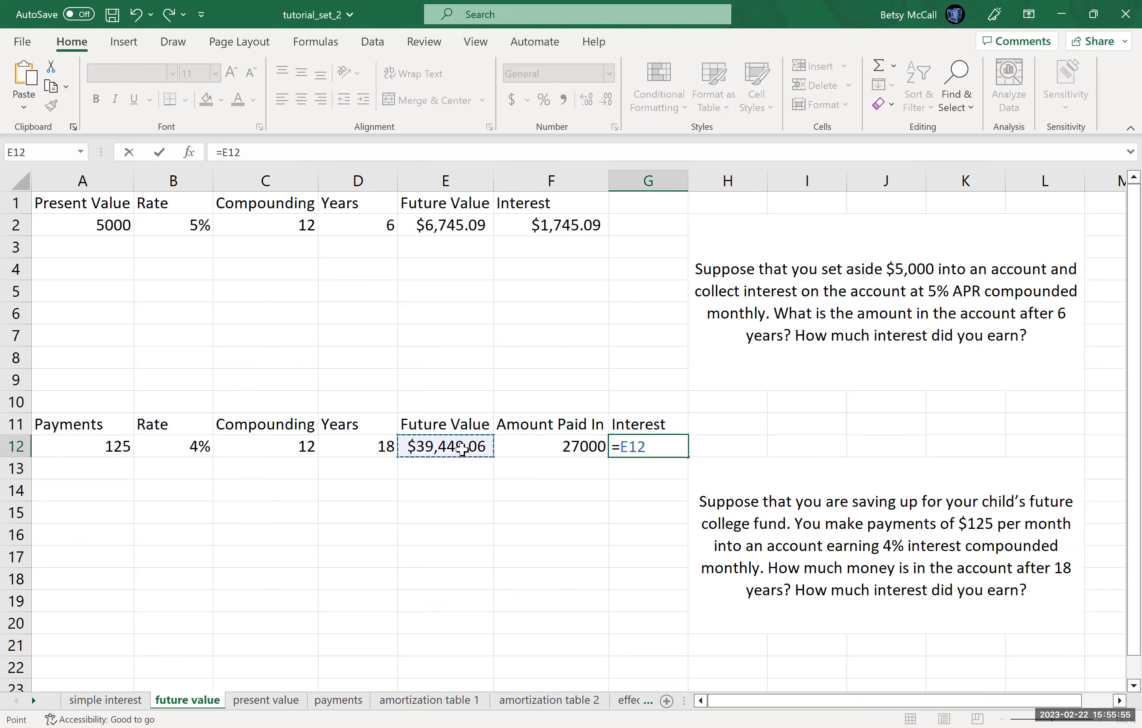
text(-)
click(576, 445)
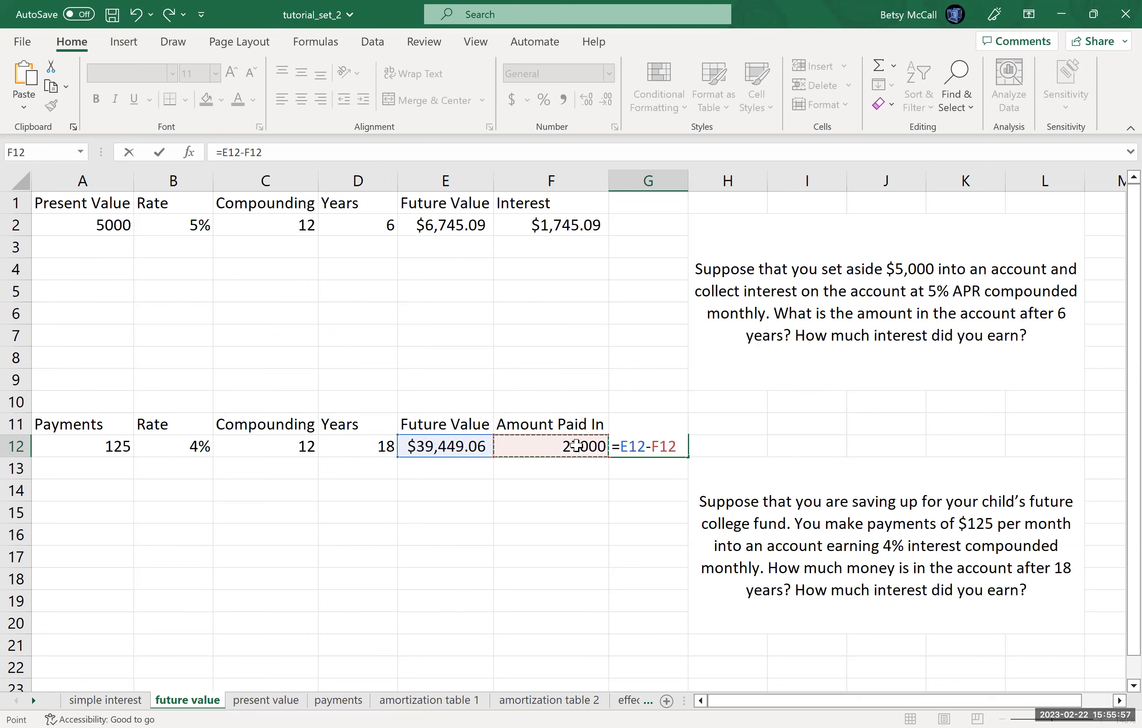
key(Return)
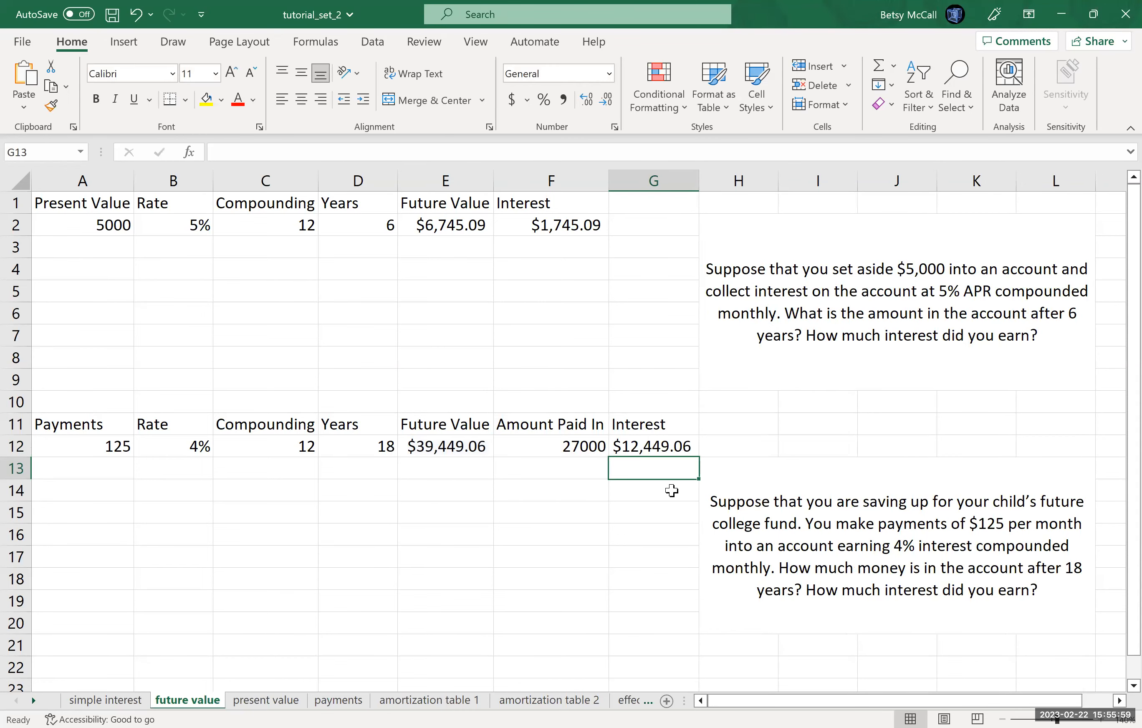